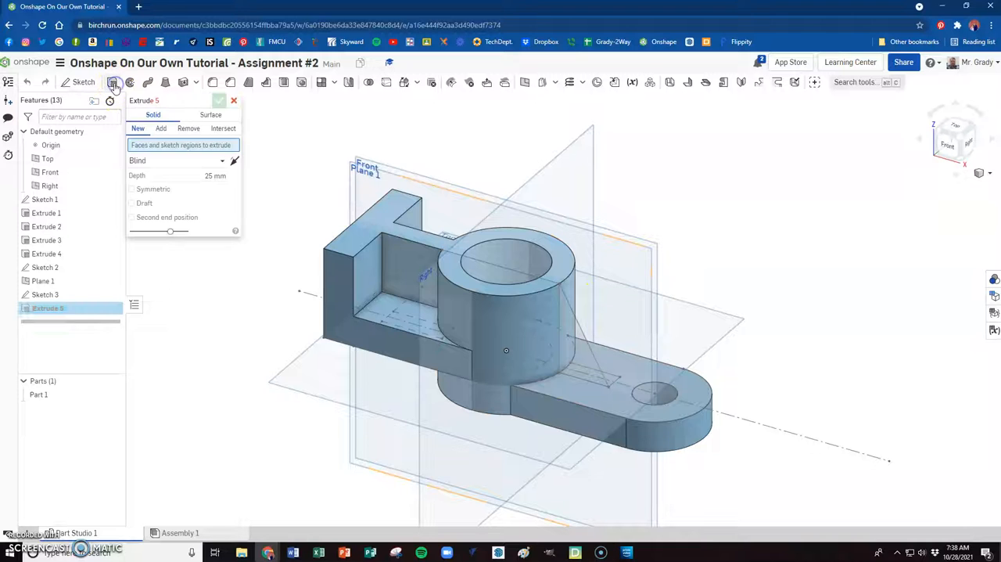
- Extrude the triangular rib region of Sketch 3 by 10 mm in the opposite direction, adding it to the existing part
click(162, 129)
click(577, 348)
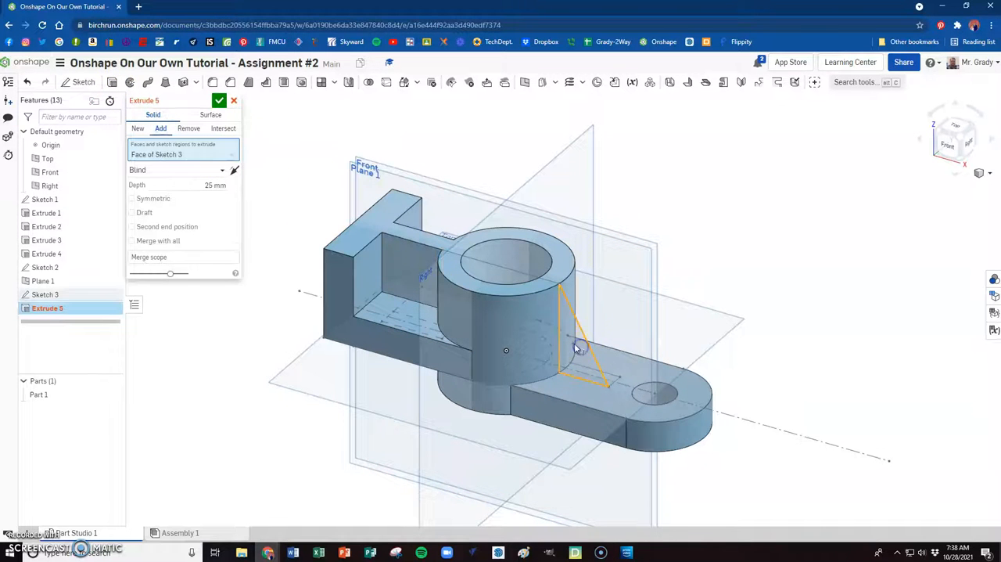
click(233, 171)
click(215, 186)
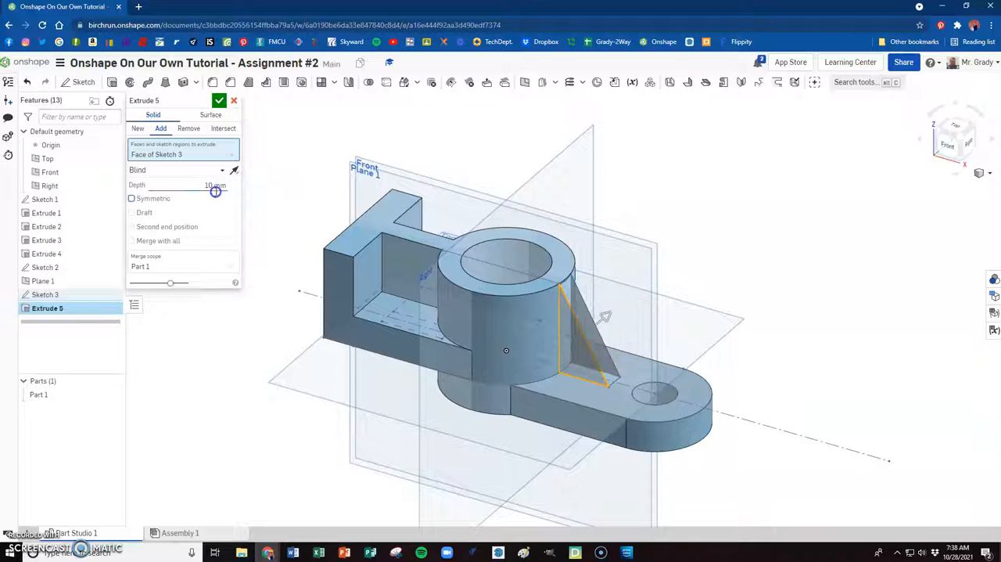
click(219, 103)
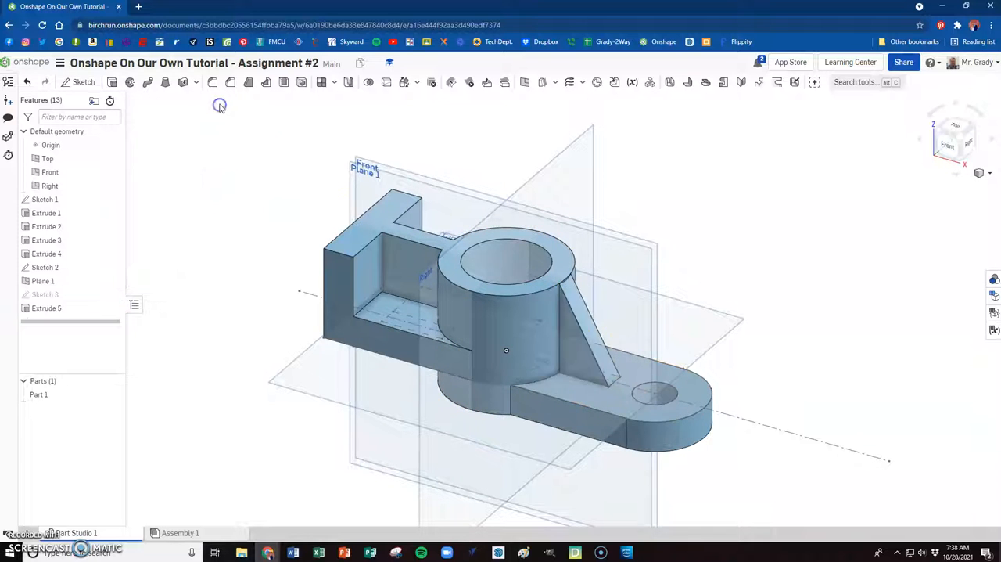
- Examine how the rib's upper end meets the cylinder, and inspect the rest of the bracket
scroll(623, 330, up, 4)
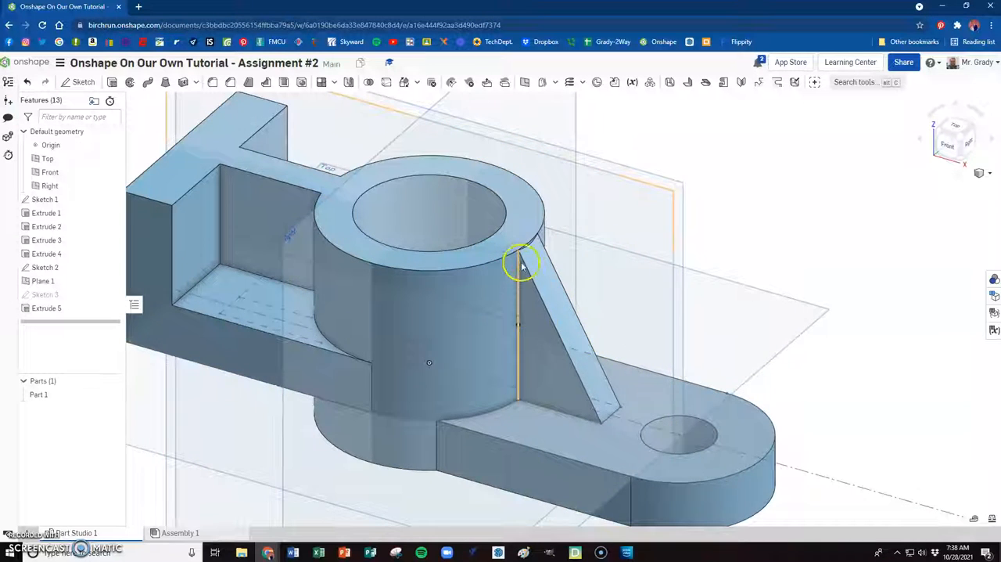
scroll(521, 263, up, 5)
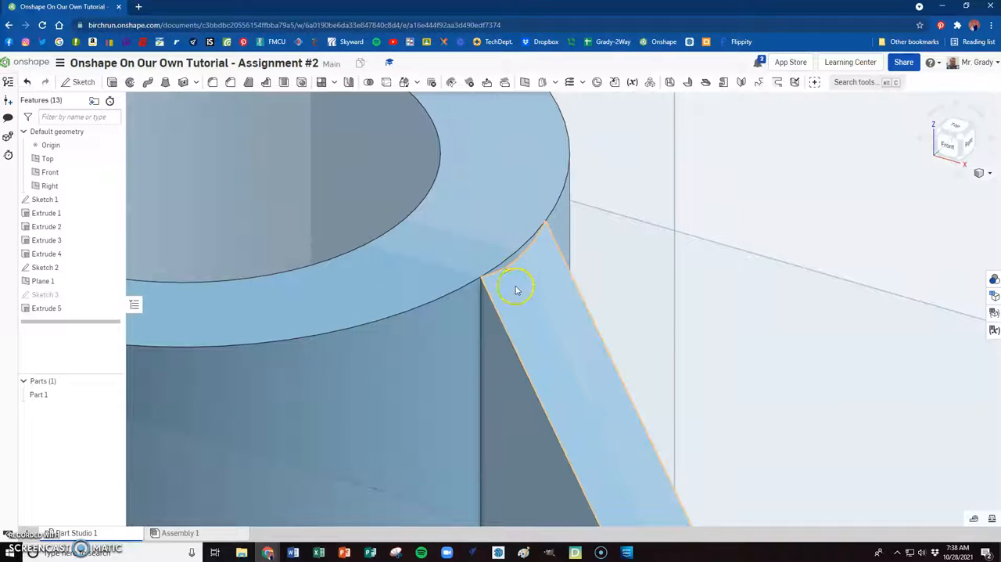
scroll(519, 234, down, 5)
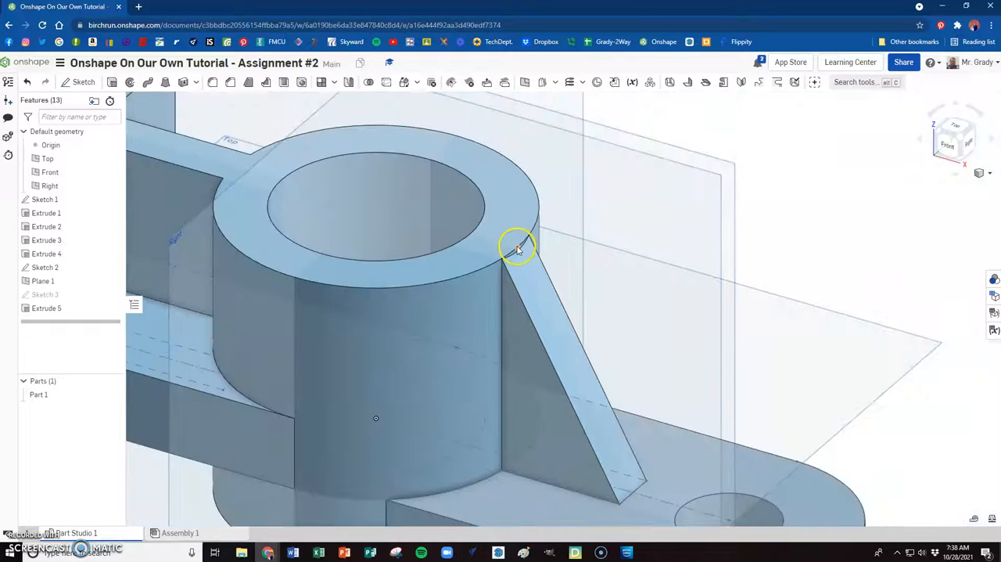
scroll(512, 258, down, 5)
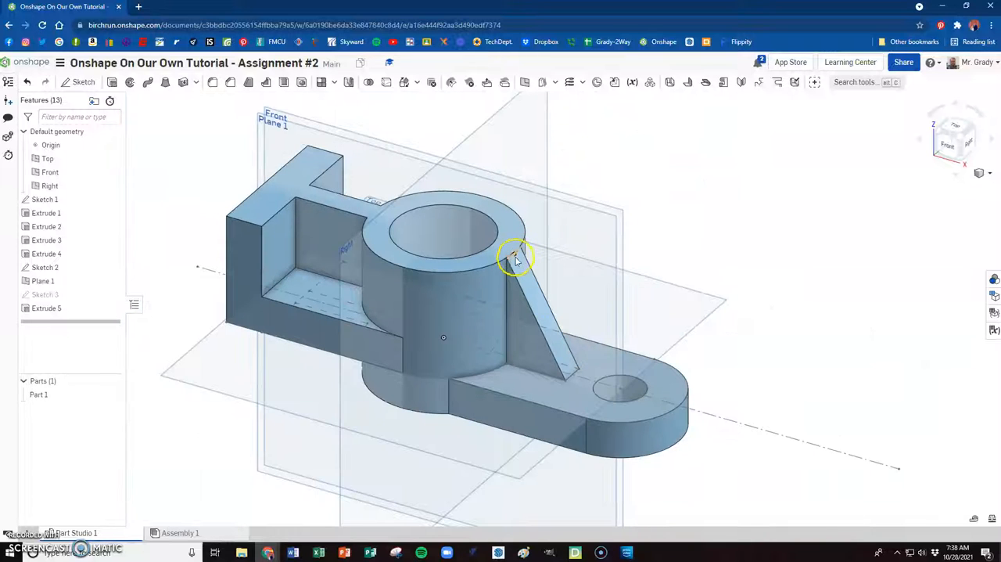
scroll(470, 289, up, 3)
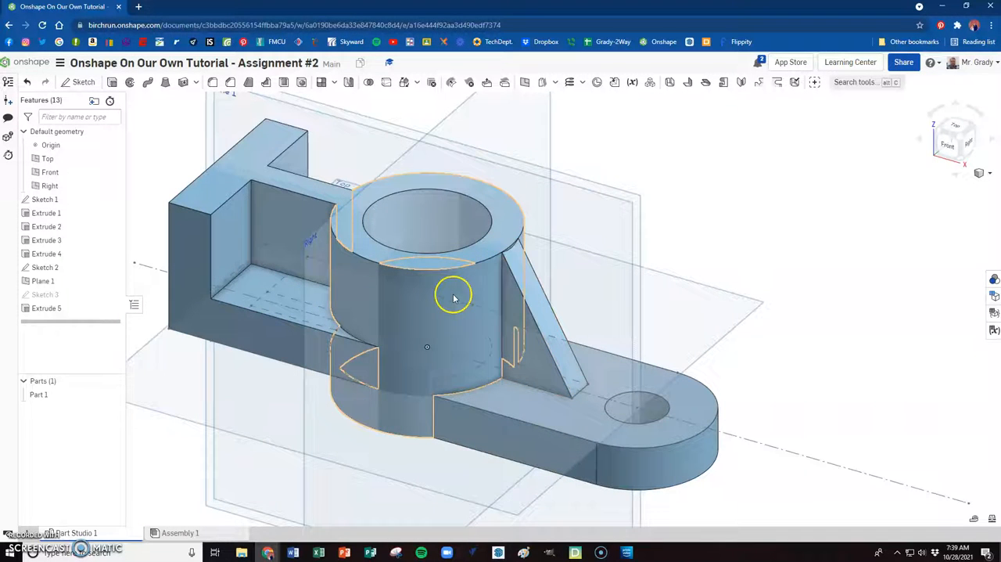
scroll(509, 316, down, 3)
scroll(516, 281, down, 2)
scroll(500, 203, up, 2)
scroll(329, 235, up, 3)
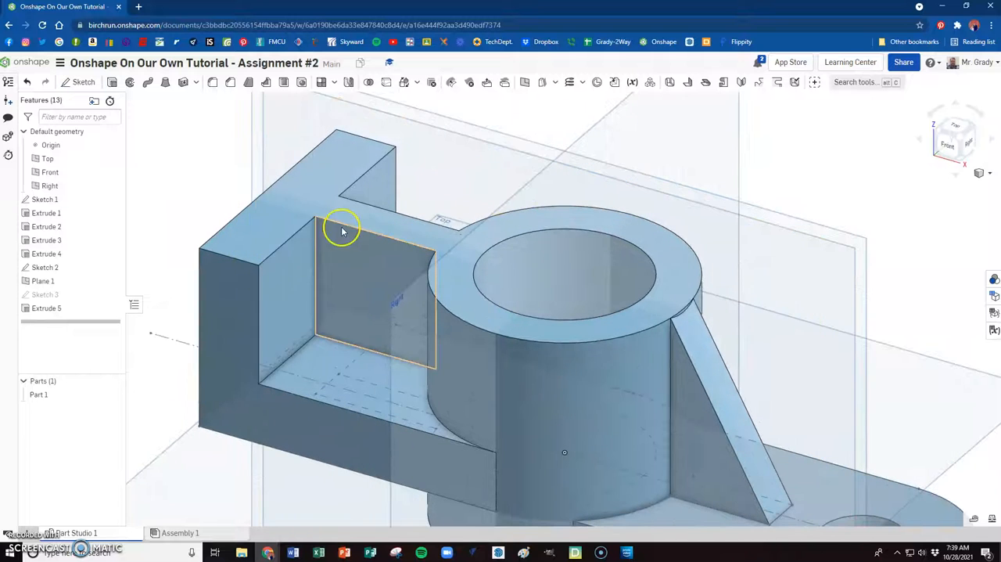
scroll(391, 268, down, 5)
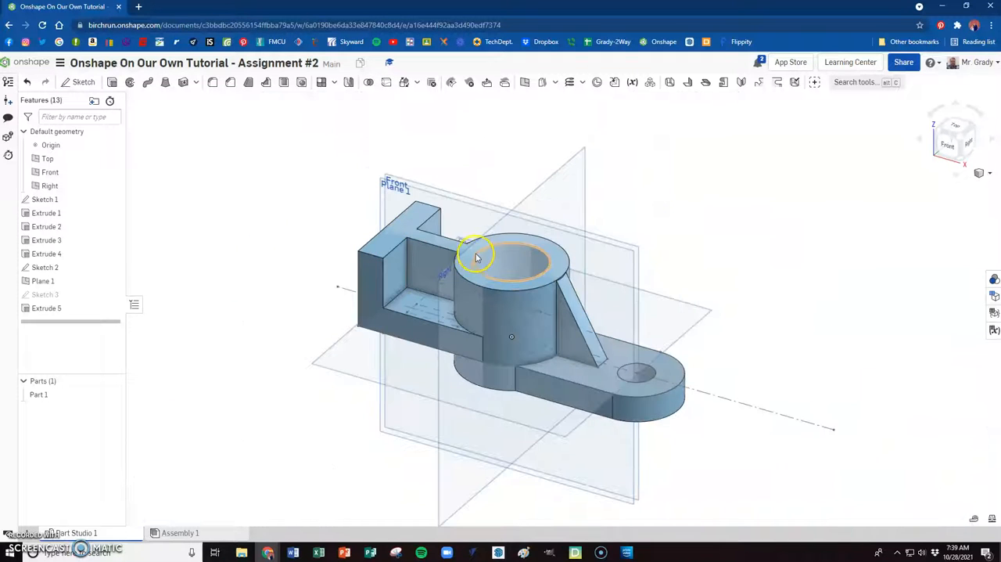
- Hide Sketch 1, Sketch 2, Plane 1 and the Top, Front and Right planes, with the outer end face in view
click(943, 138)
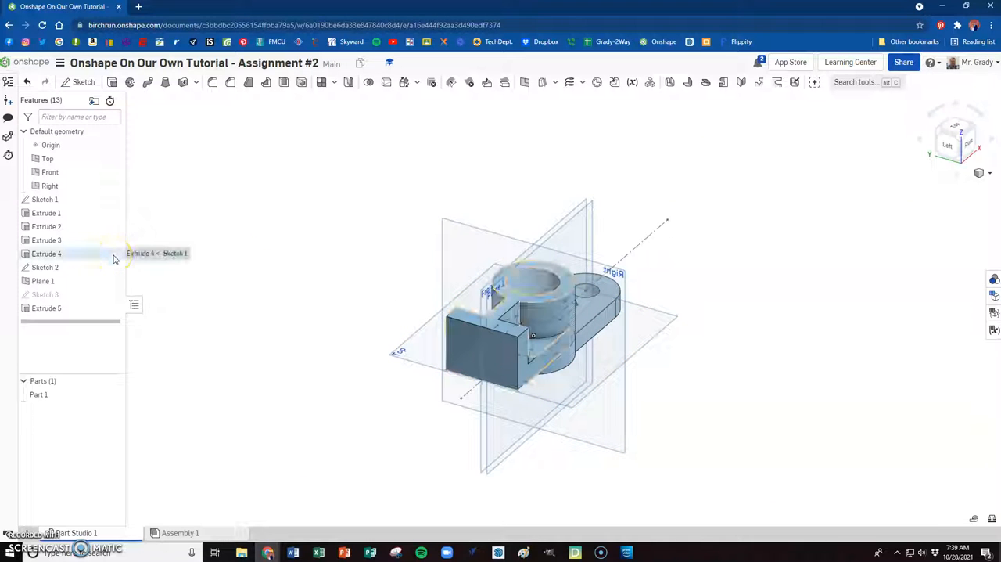
click(109, 200)
click(113, 268)
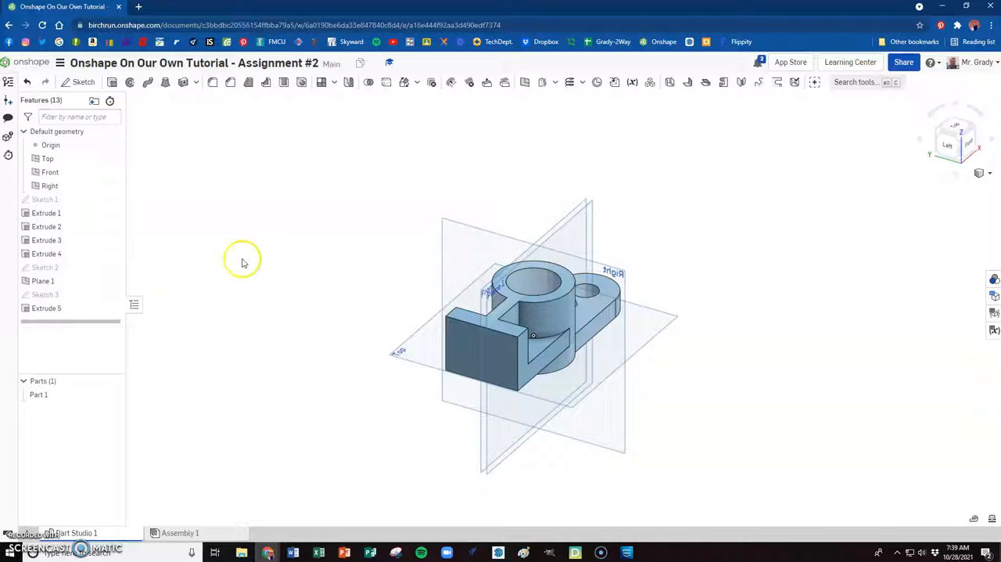
click(112, 159)
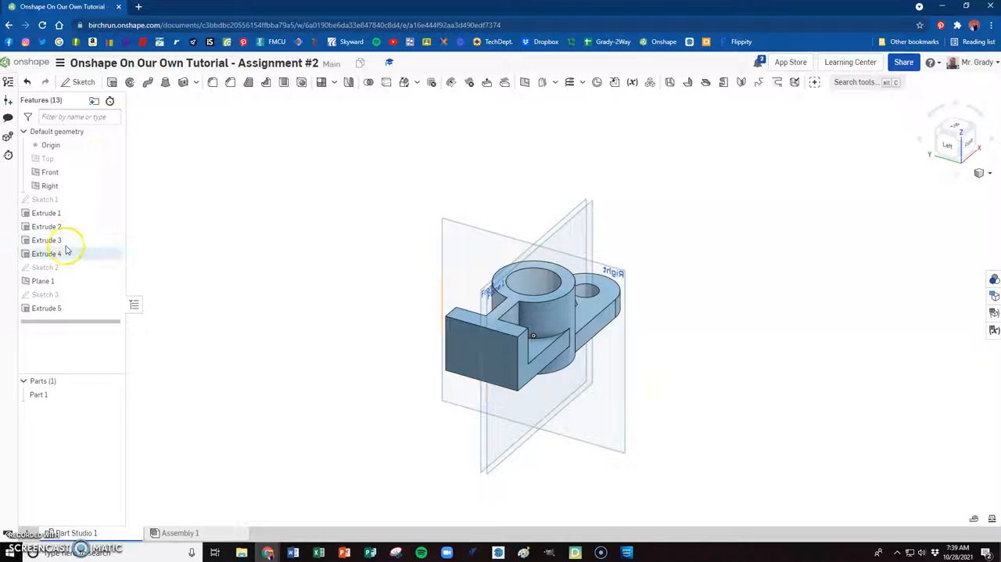
click(112, 280)
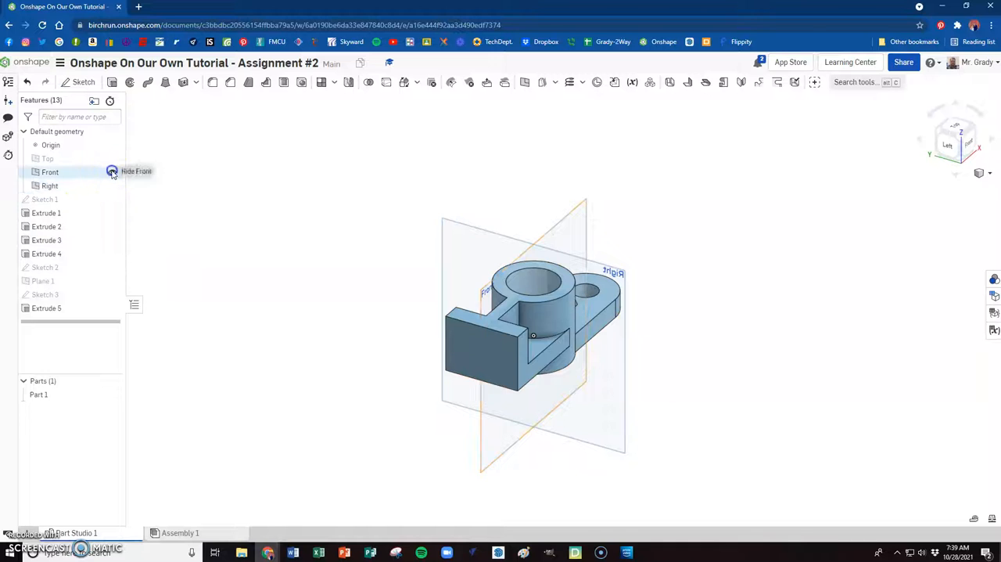
click(112, 172)
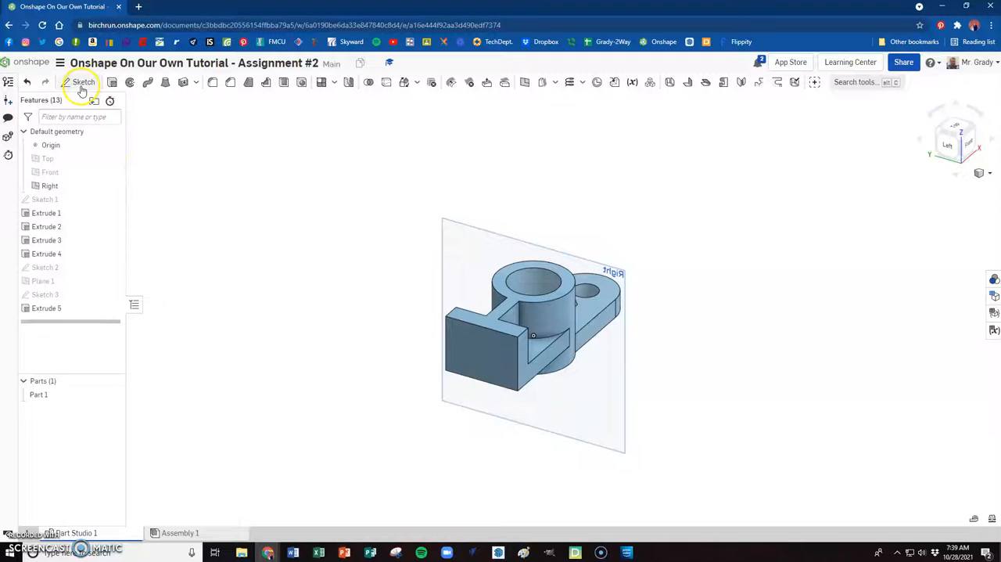
click(112, 187)
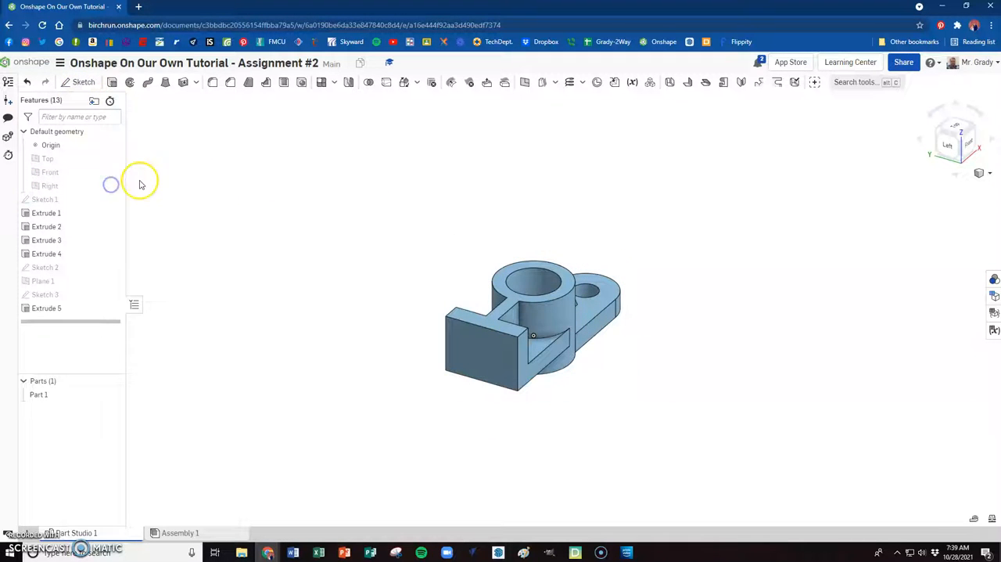
- Start a sketch on the outer end face of the upright plate and view it face-on
click(82, 82)
click(475, 346)
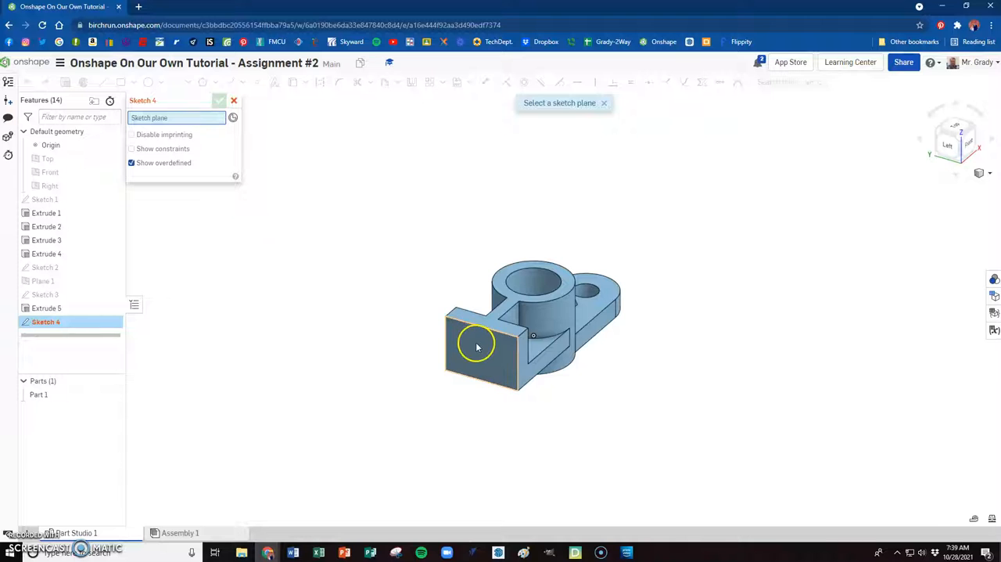
right_click(411, 293)
click(429, 365)
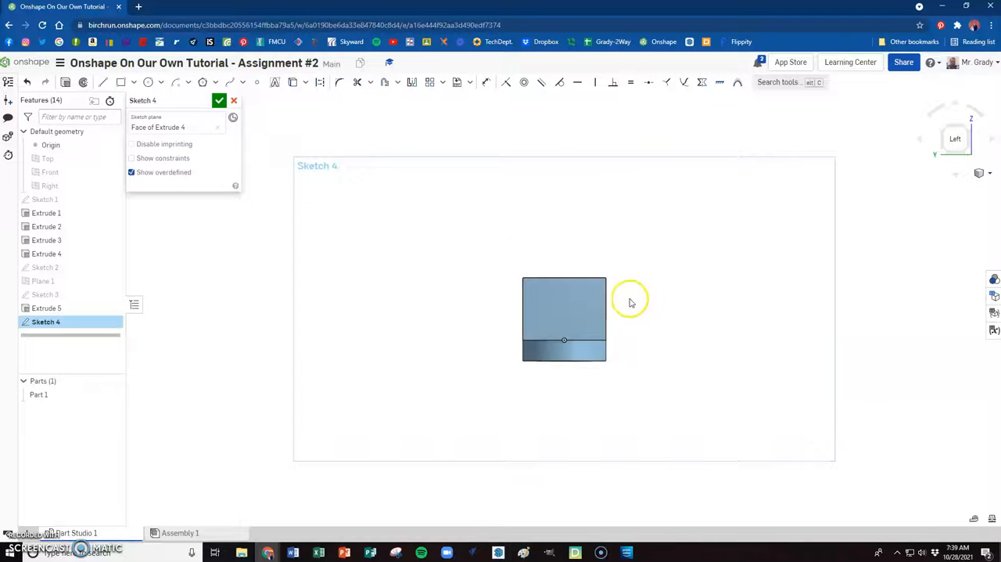
scroll(631, 303, up, 5)
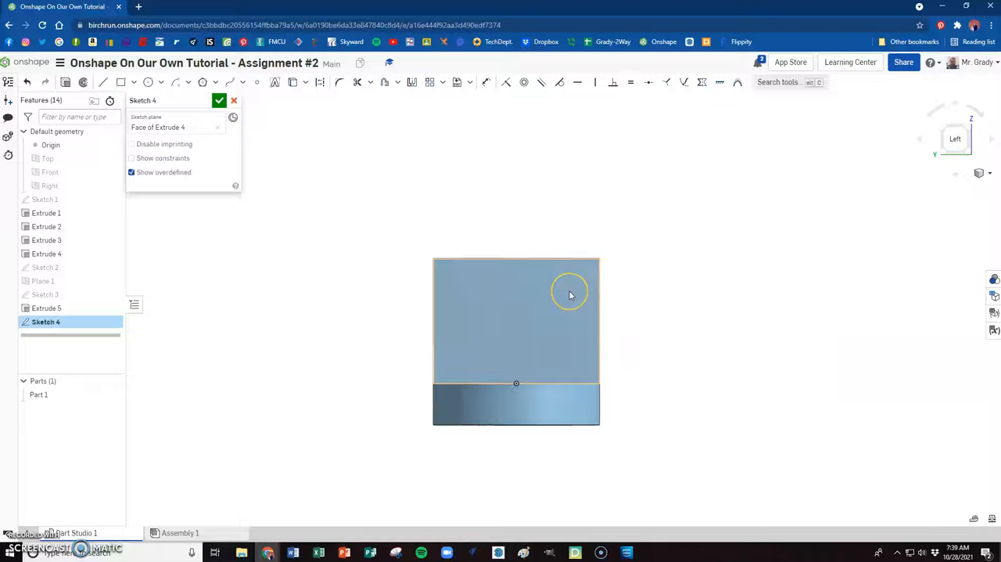
- Open the drawing Onshape Assignment No. 2.png in Google Classroom, examine the upright plate's hole dimensions, and return to Onshape
key(alt+Tab)
key(alt+Tab)
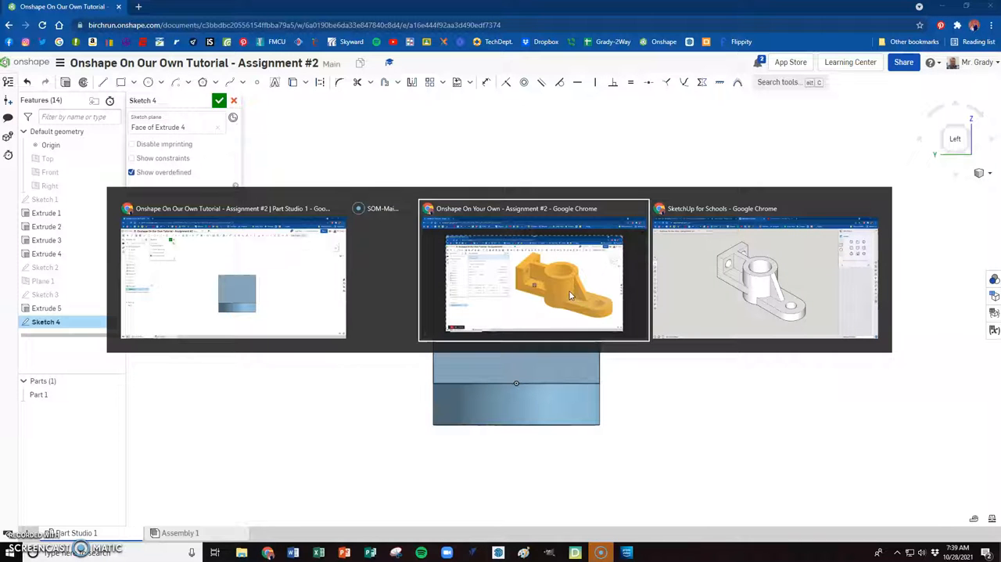
click(552, 271)
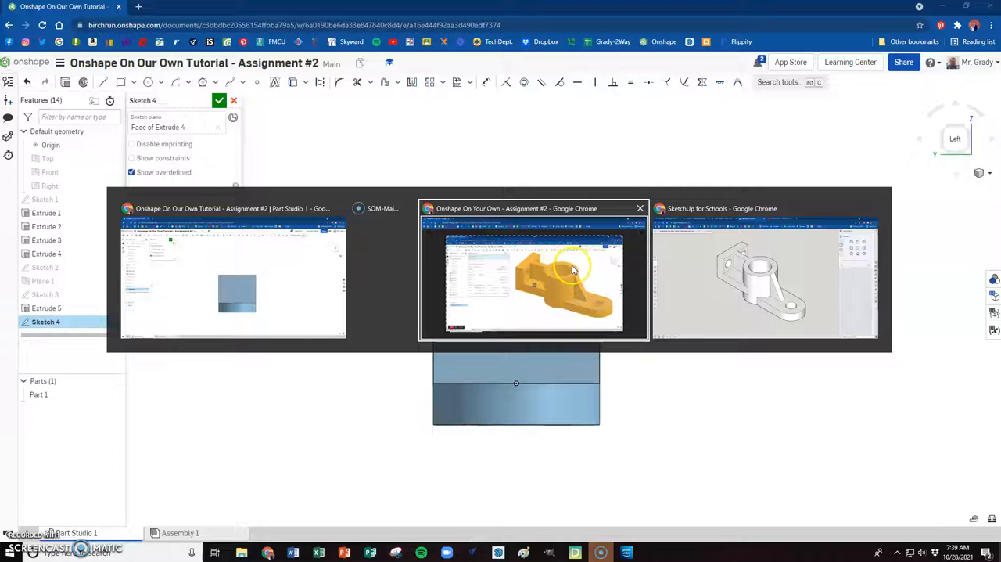
click(571, 270)
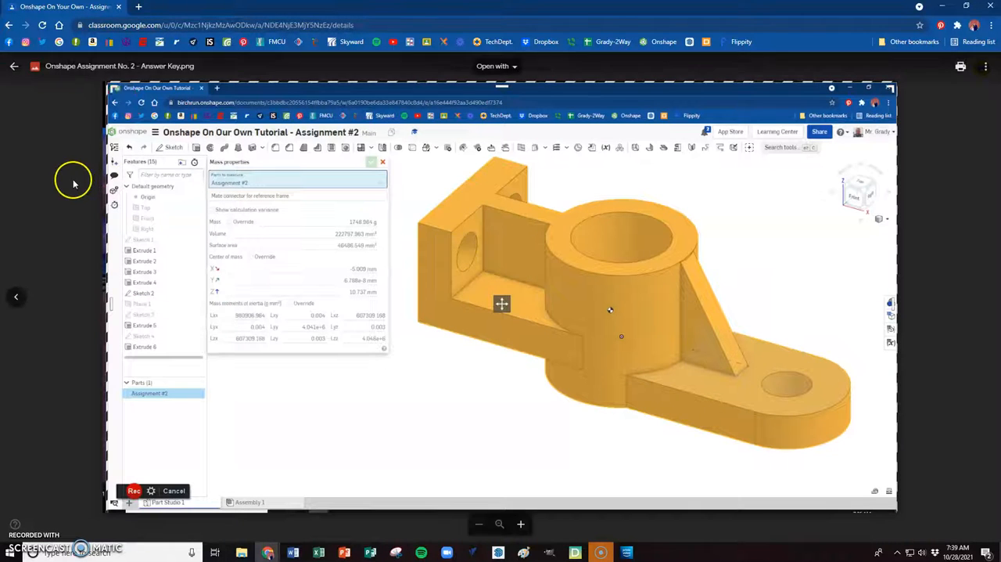
click(74, 179)
click(559, 312)
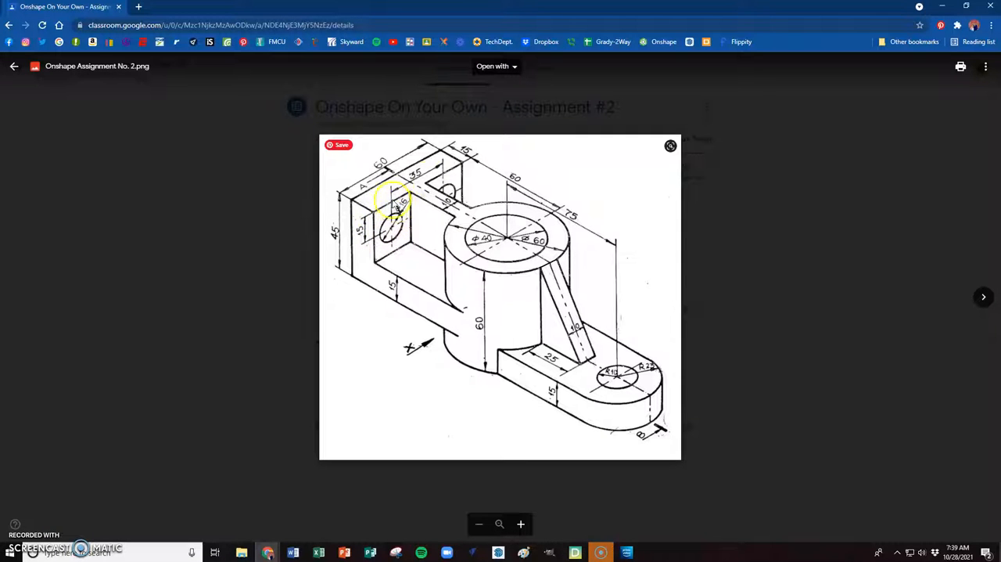
key(alt+Tab)
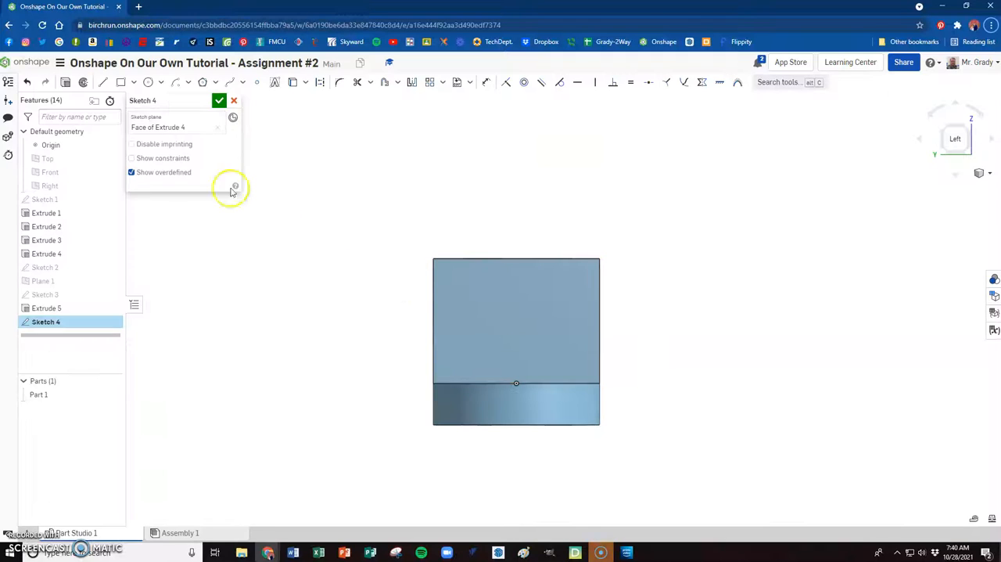
- Draw a vertical construction line about 80 mm long from the midpoint of the face's top edge down through the origin
click(103, 82)
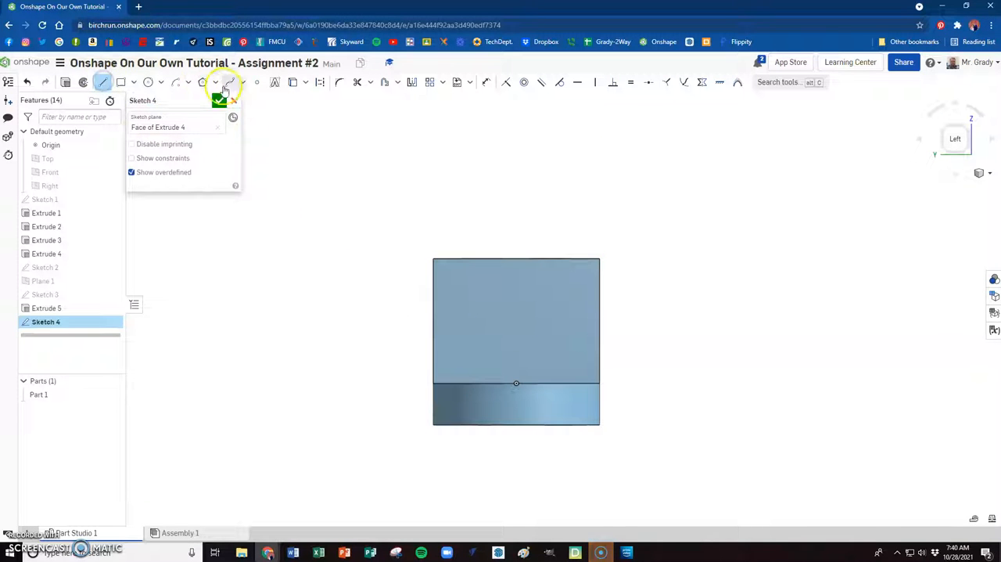
click(516, 257)
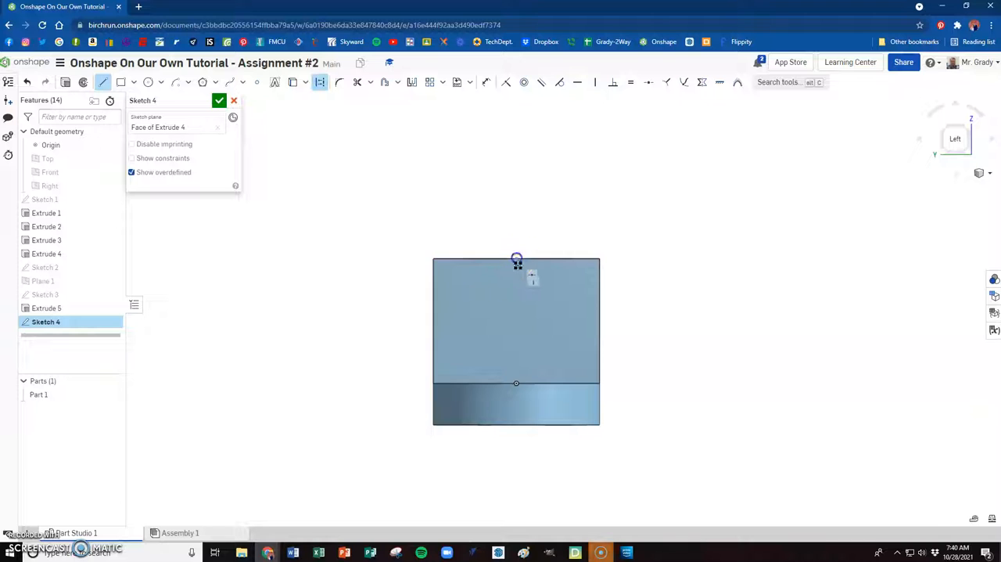
click(516, 384)
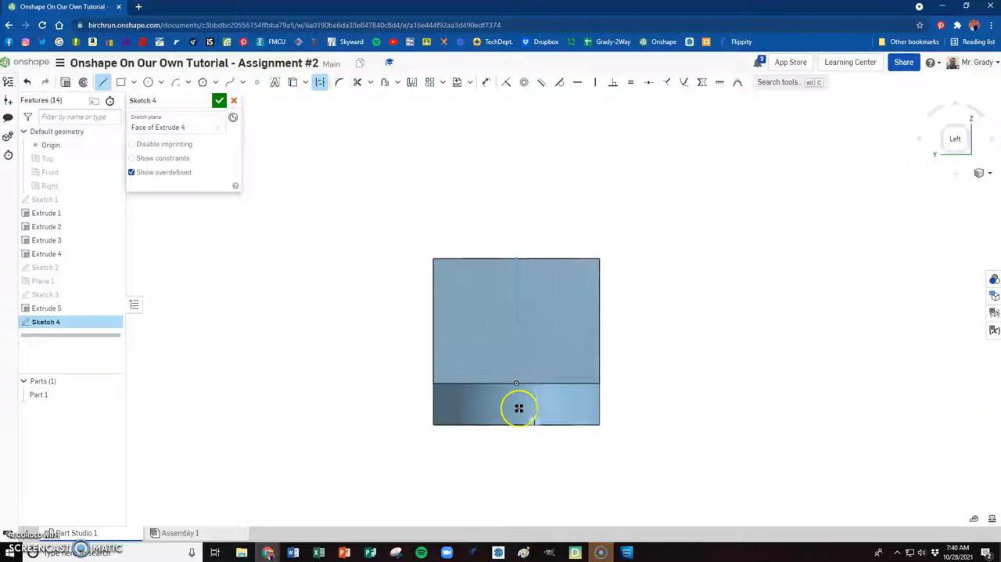
click(516, 477)
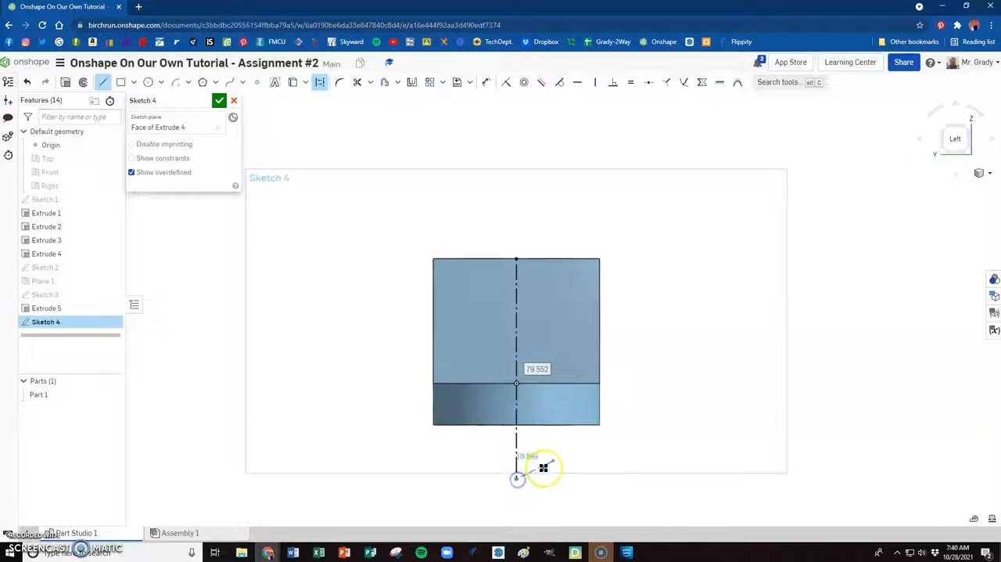
key(Escape)
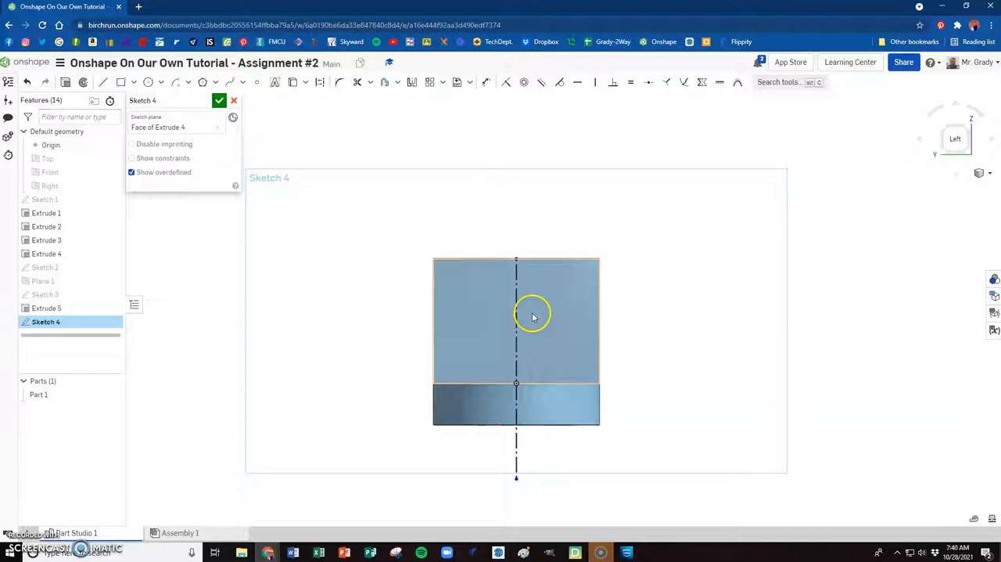
- Sketch a 16 mm diameter circle to the right of the construction line and dimension its centre 15 mm below the face's top edge
click(507, 286)
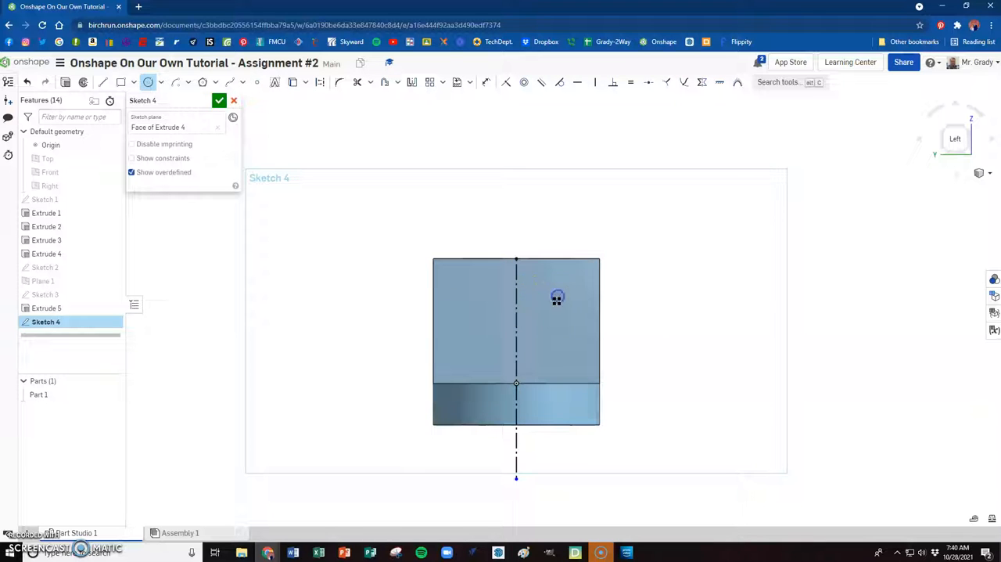
text(16)
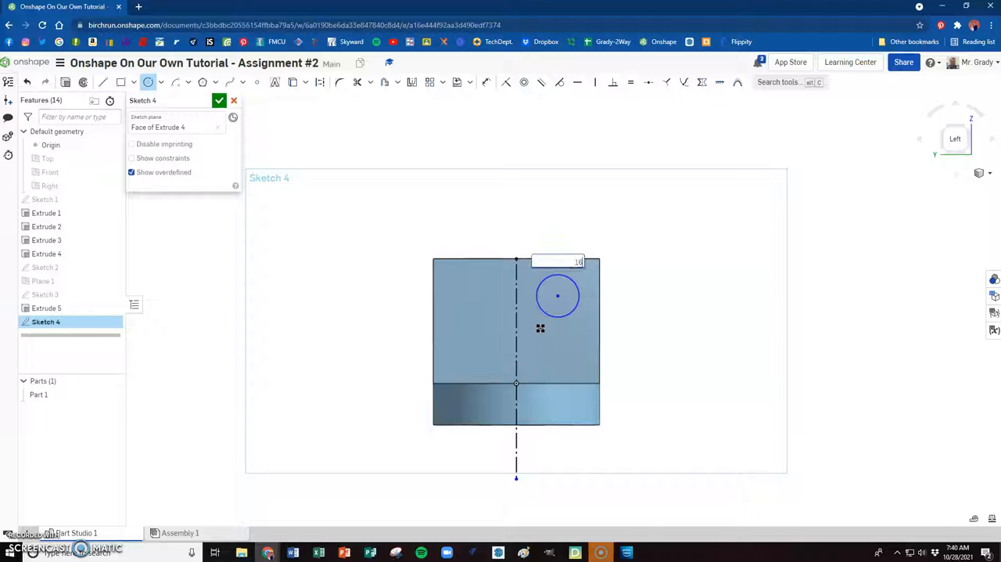
text(d)
click(553, 321)
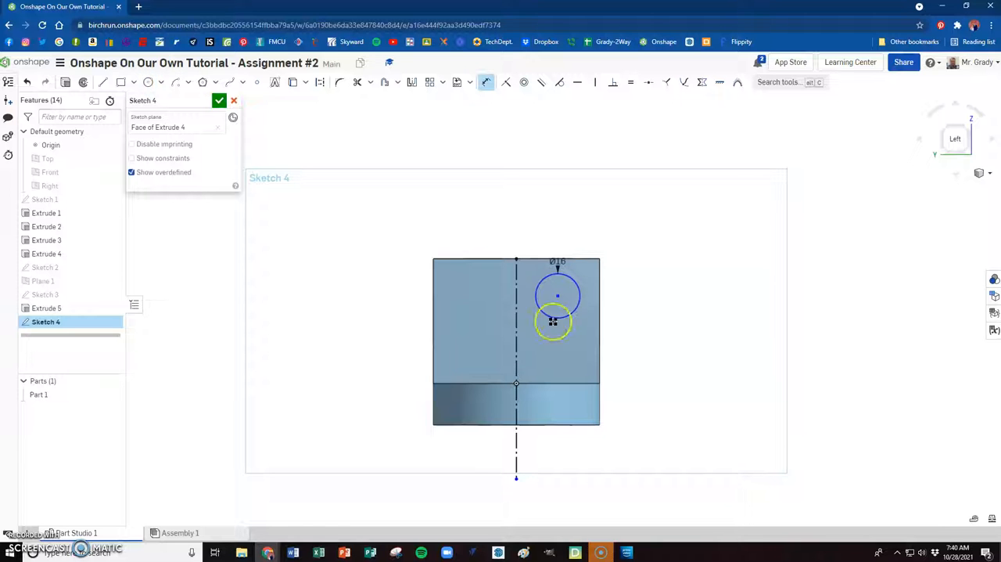
click(572, 259)
click(647, 276)
text(15)
key(Return)
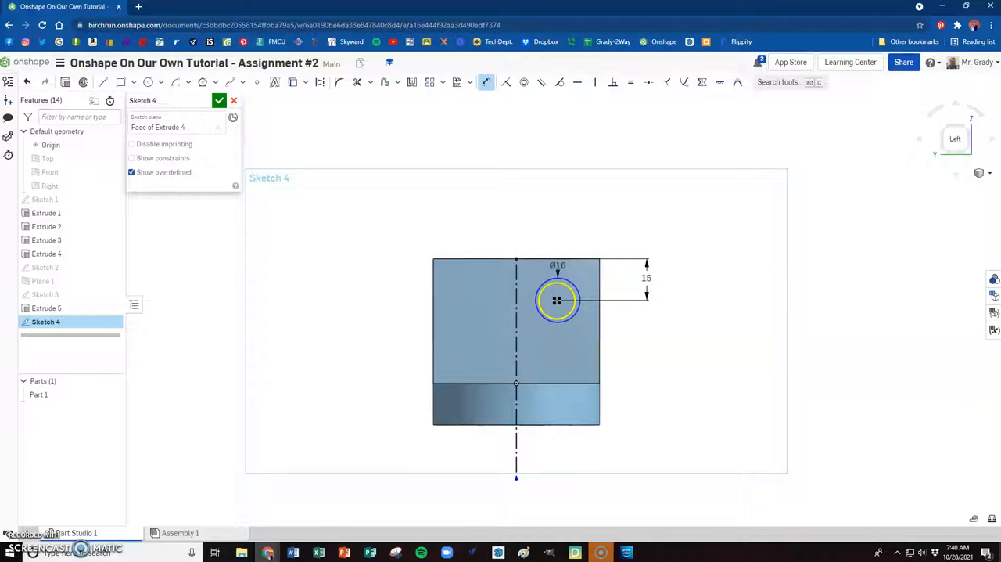
- Check the hole dimensions on the upright plate in the Google Classroom drawing, and return to the Onshape sketch
key(alt+Tab)
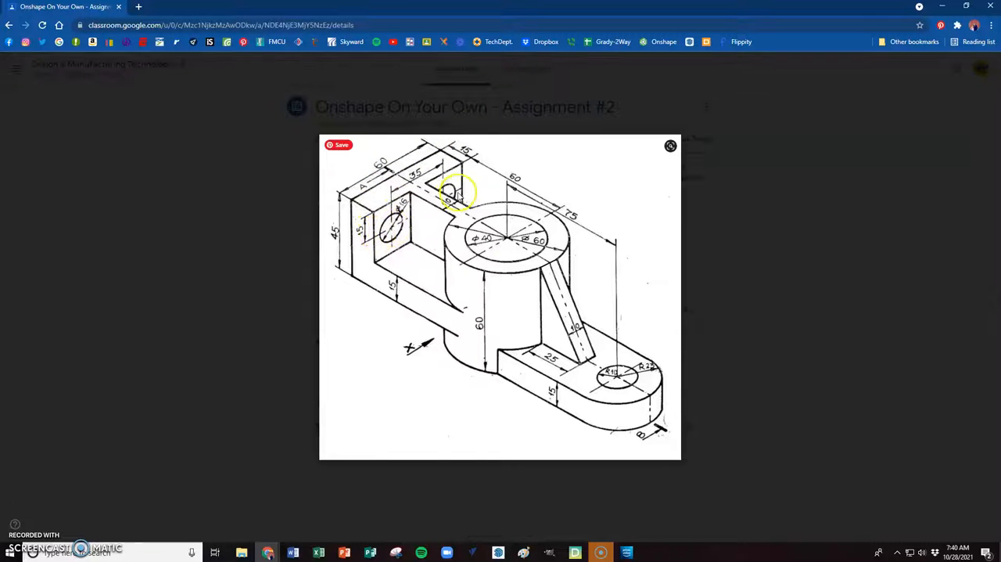
key(alt+Tab)
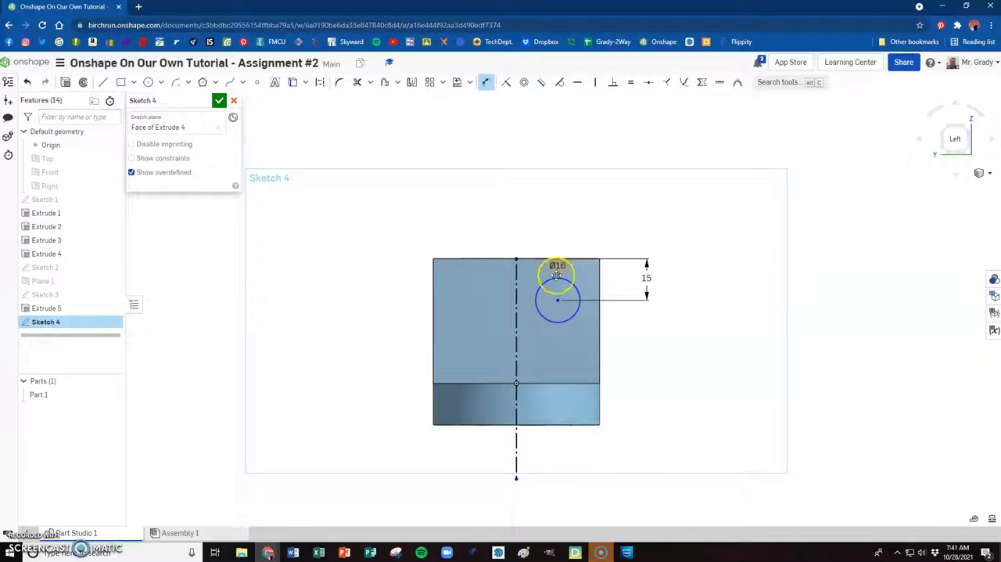
- Dimension the circle's centre 12.5 mm from the face's right edge and move the dimension text clear of the arrows
key(d)
click(558, 299)
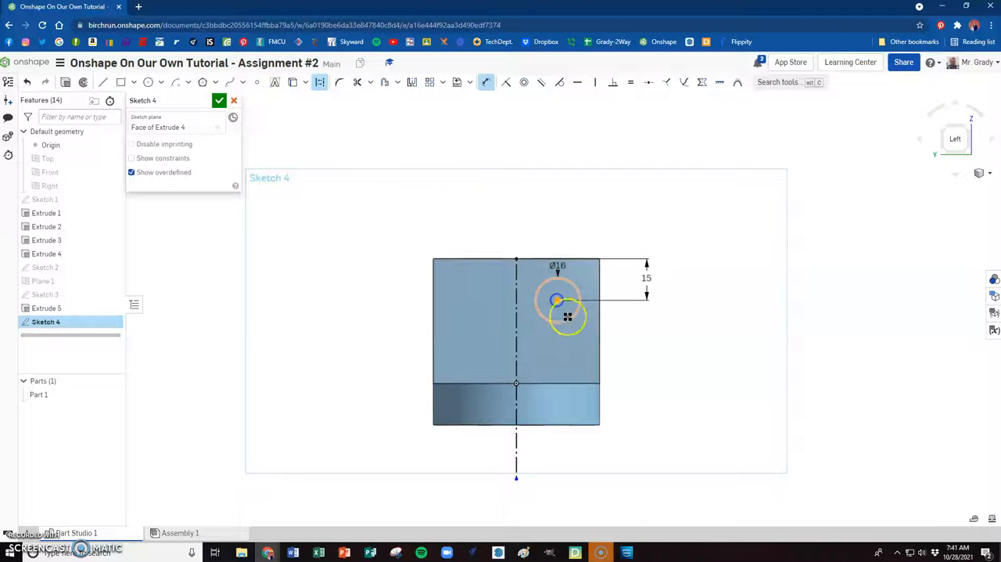
click(599, 309)
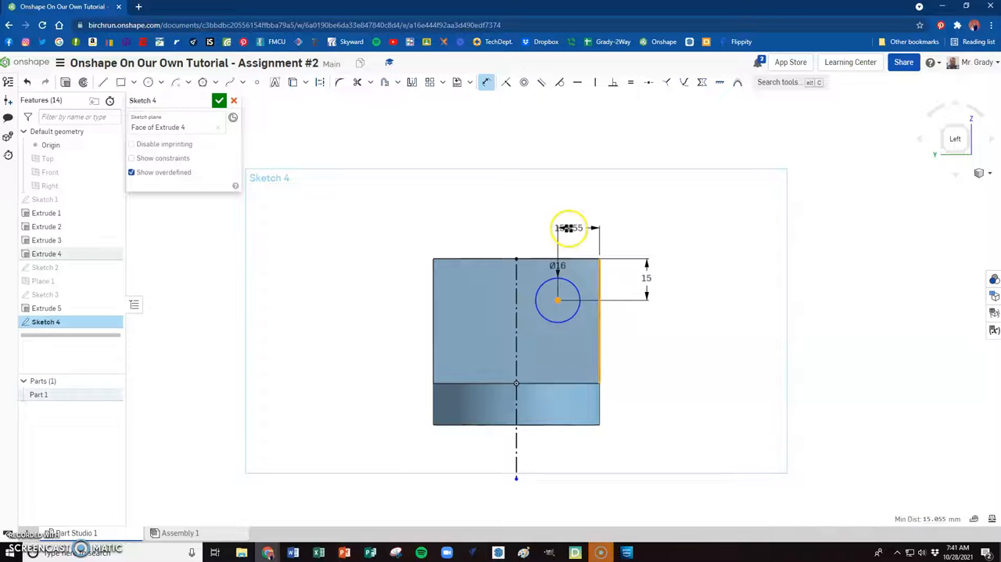
click(569, 229)
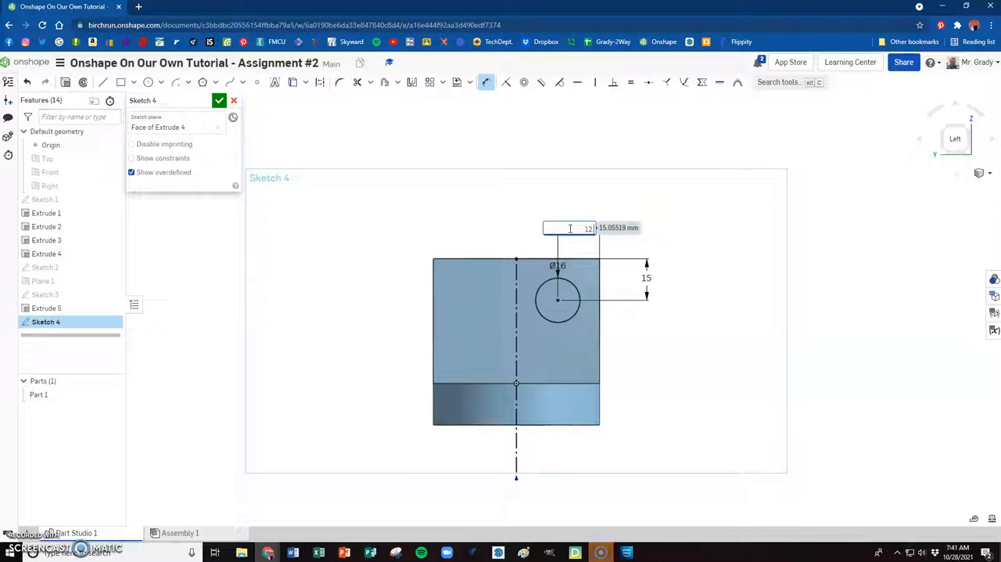
text(12.5)
key(Return)
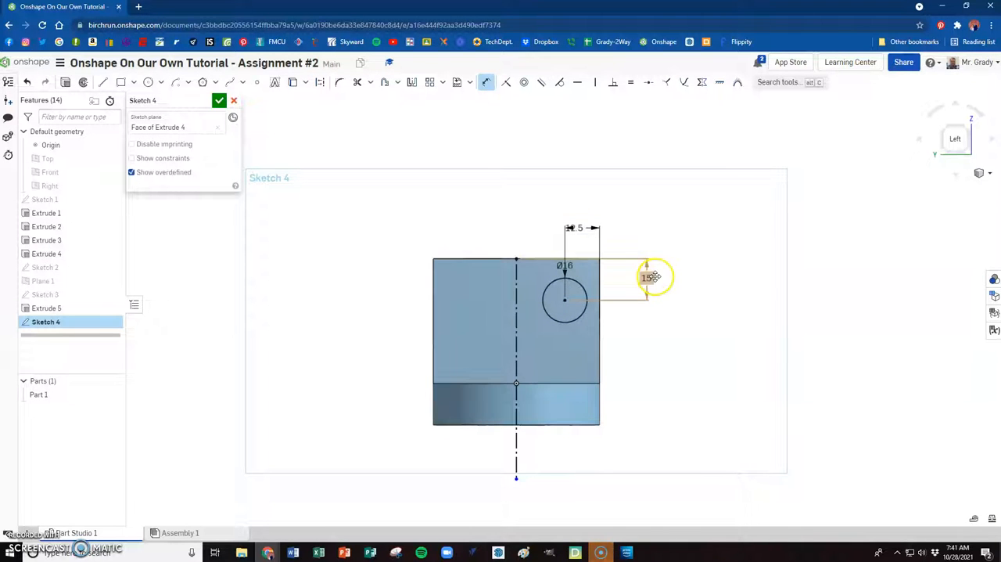
key(Escape)
drag(576, 227, 544, 225)
- Mirror the 16 mm circle about the vertical construction line and finish the sketch
right_drag(707, 234, 696, 252)
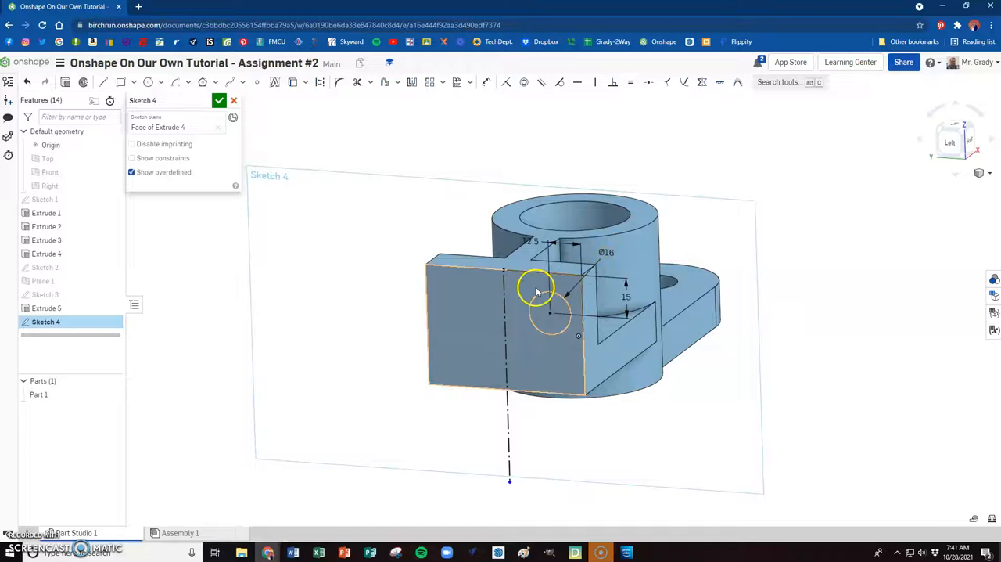
scroll(547, 305, up, 2)
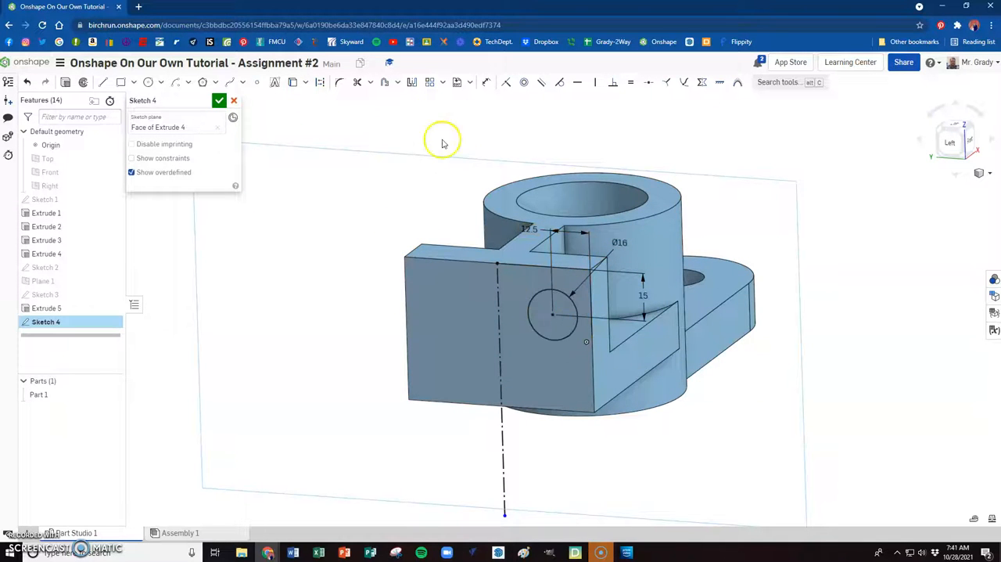
click(412, 84)
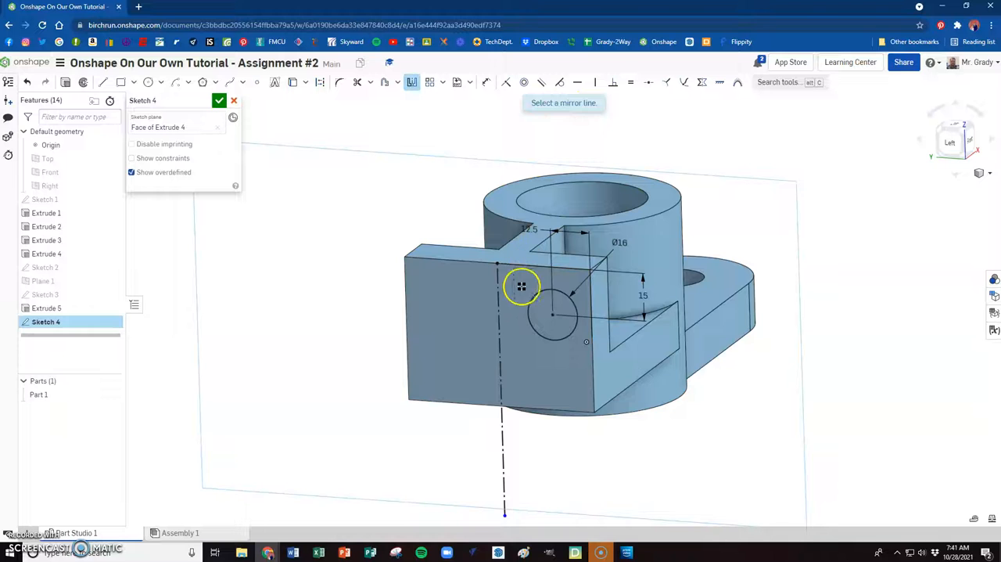
click(501, 301)
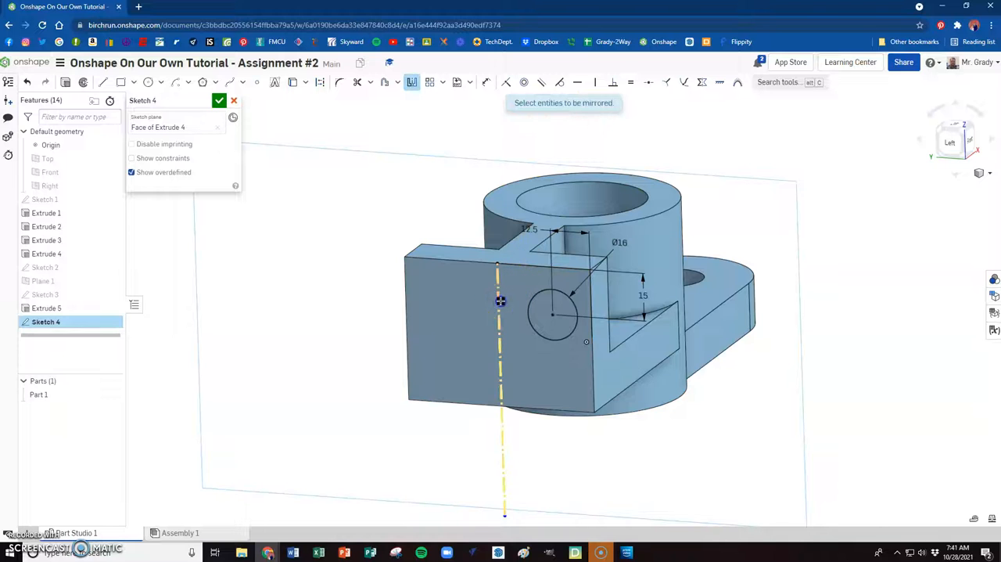
click(538, 334)
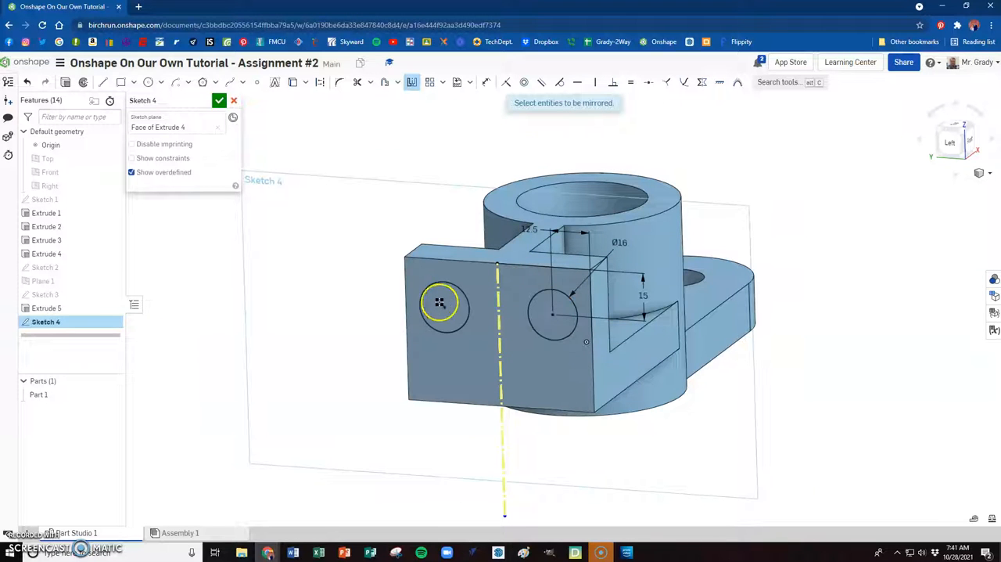
click(219, 101)
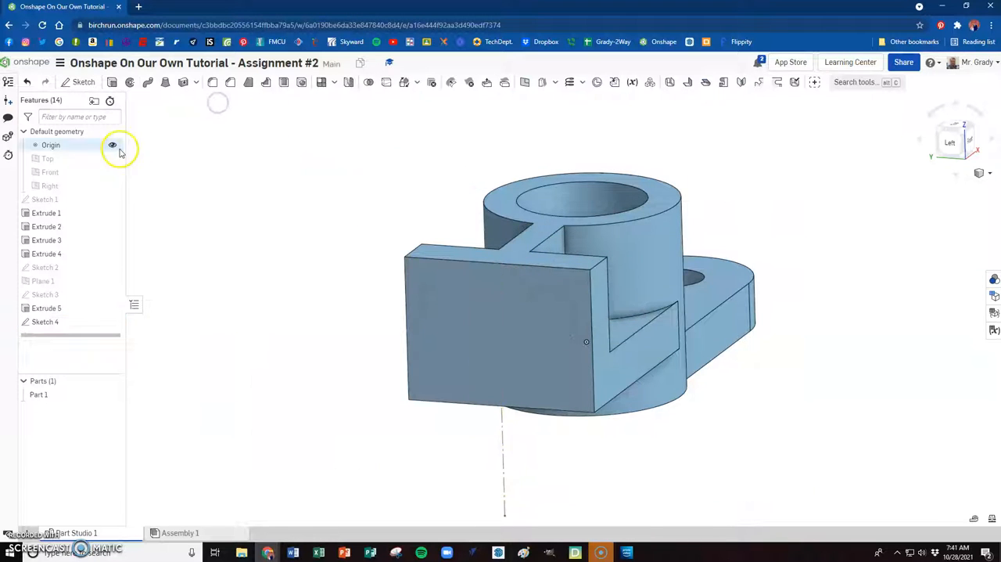
- Start a Remove extrude using both circles sketched on the upright plate
click(112, 82)
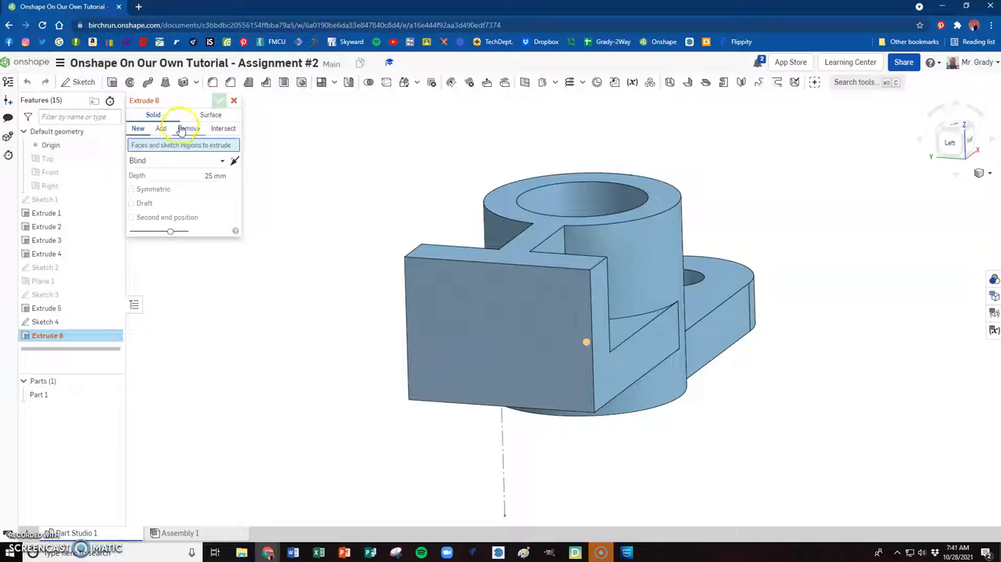
click(180, 132)
click(452, 305)
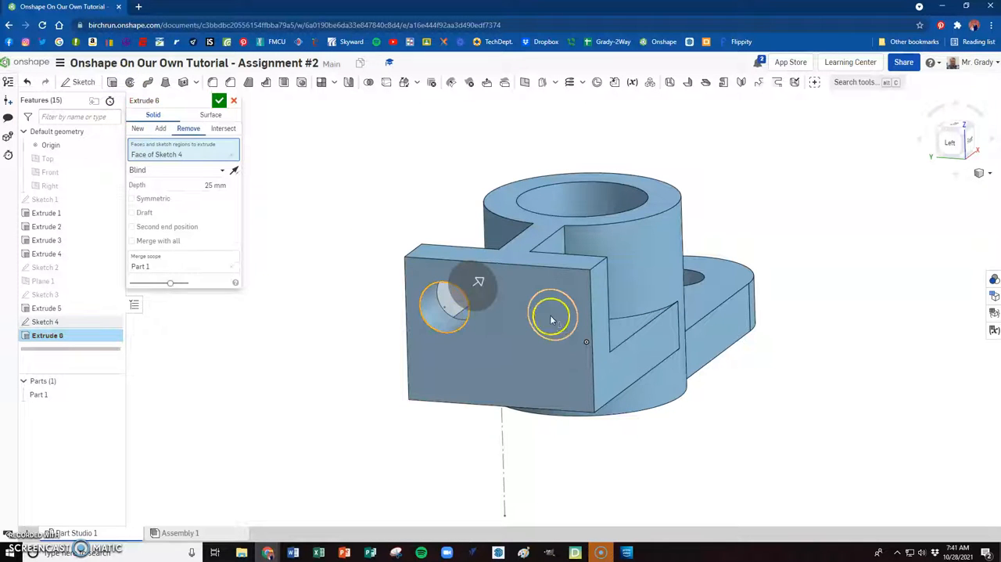
click(548, 312)
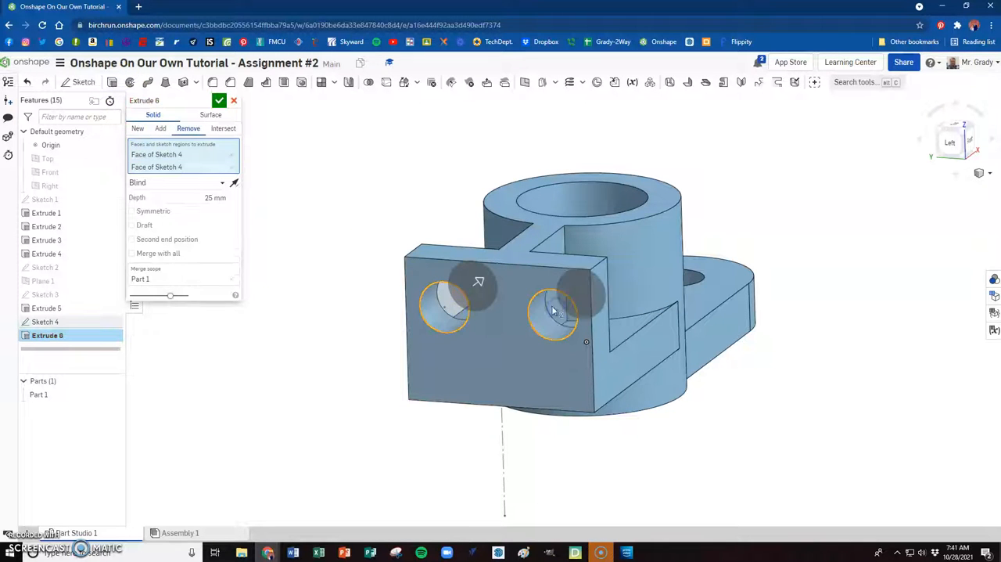
- Try the Through all end type for the hole cut and inspect how it affects the cylinder
click(212, 185)
click(153, 266)
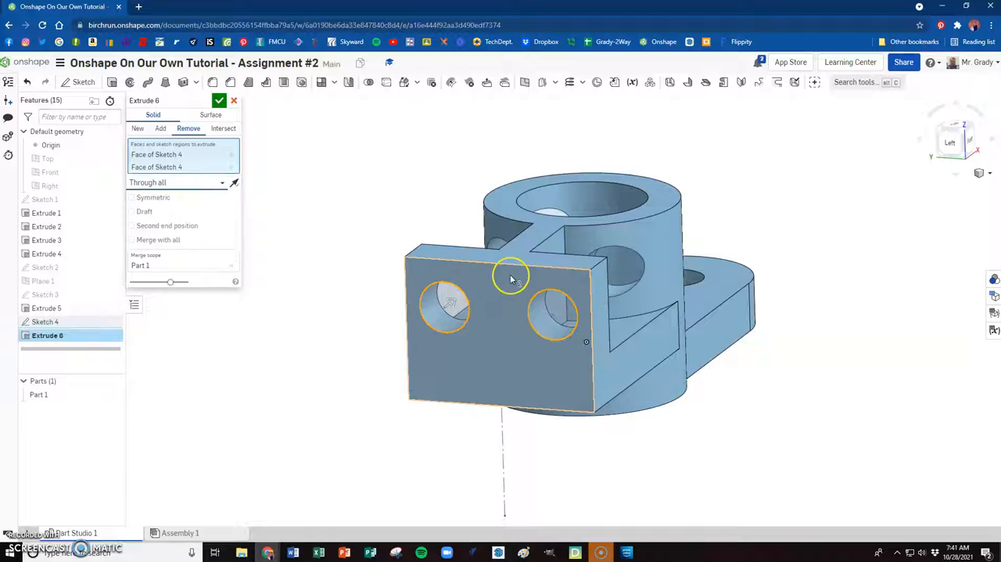
right_drag(704, 237, 686, 282)
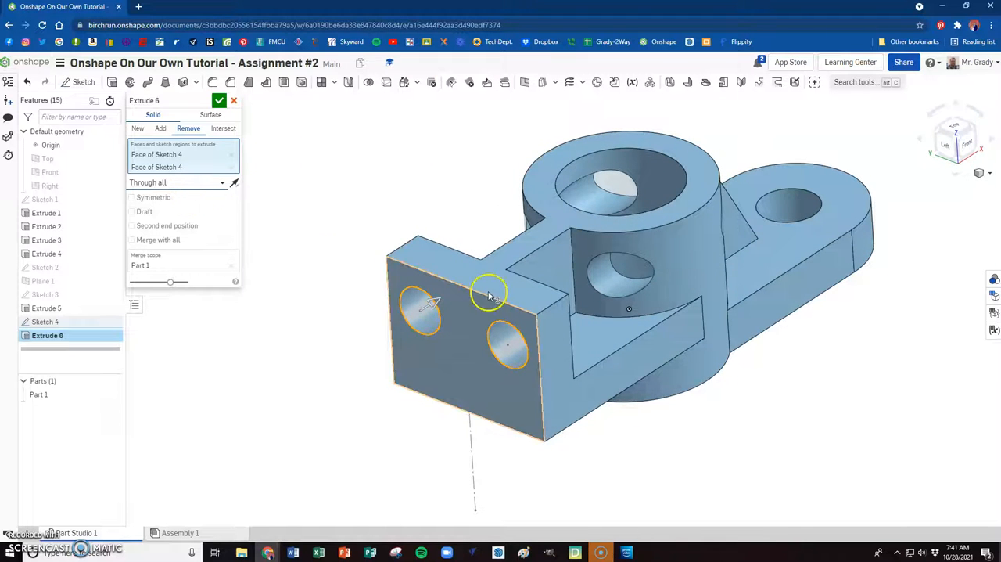
- Cut both holes Up to face, ending at the upright plate's inner face, and show the finished part in isometric view
click(219, 183)
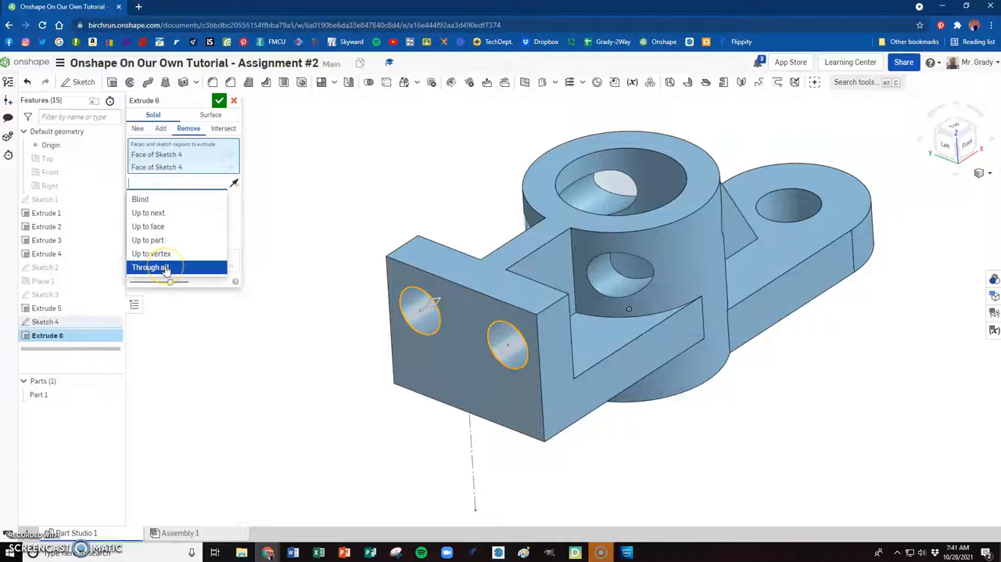
click(157, 227)
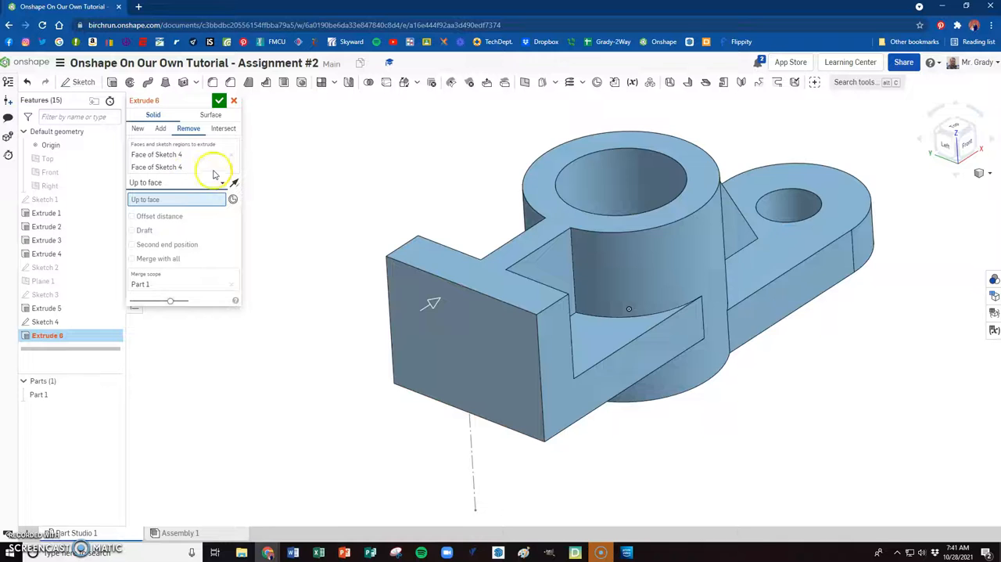
right_drag(737, 342, 626, 347)
right_drag(656, 354, 719, 347)
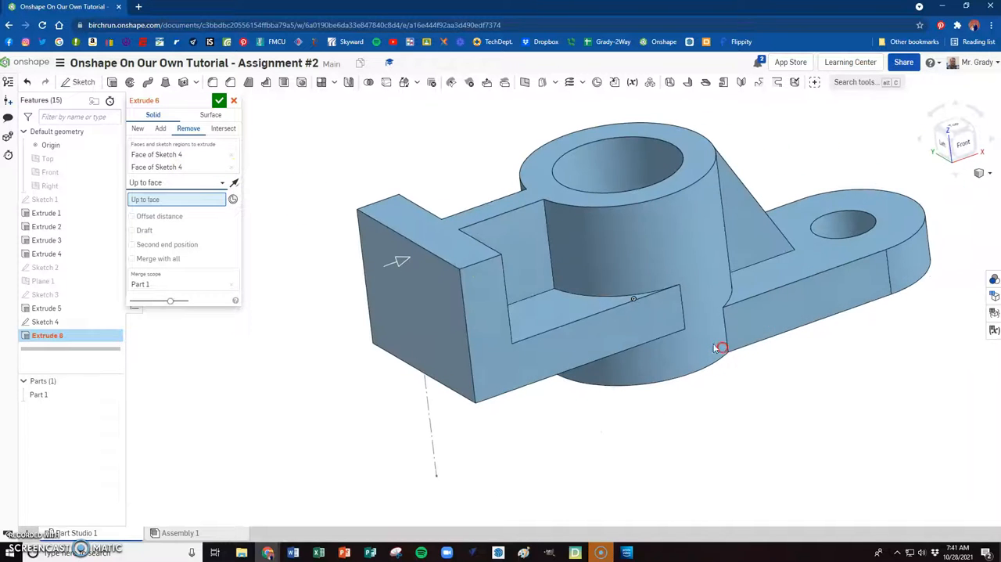
click(204, 200)
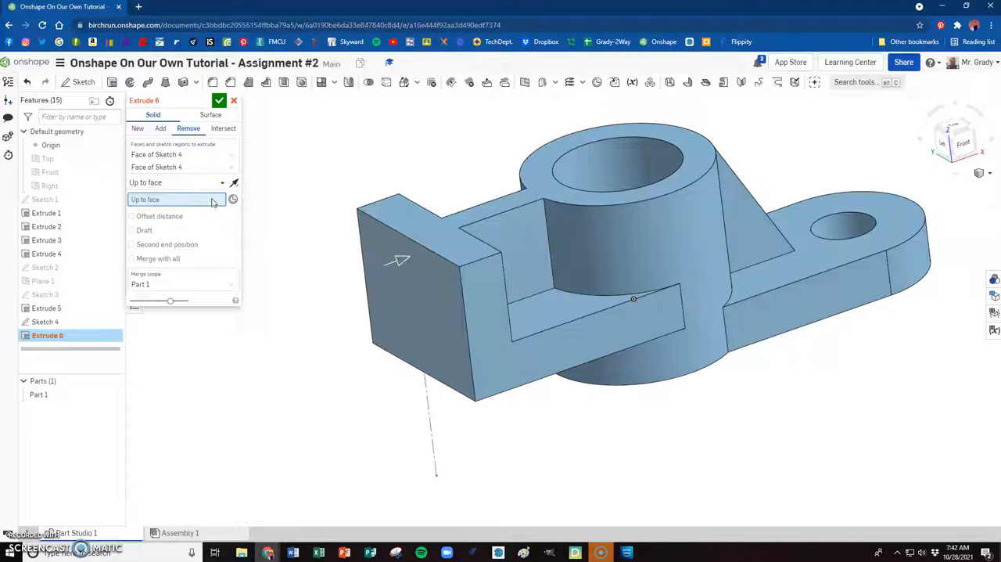
right_drag(273, 219, 488, 263)
click(492, 272)
right_drag(539, 219, 527, 247)
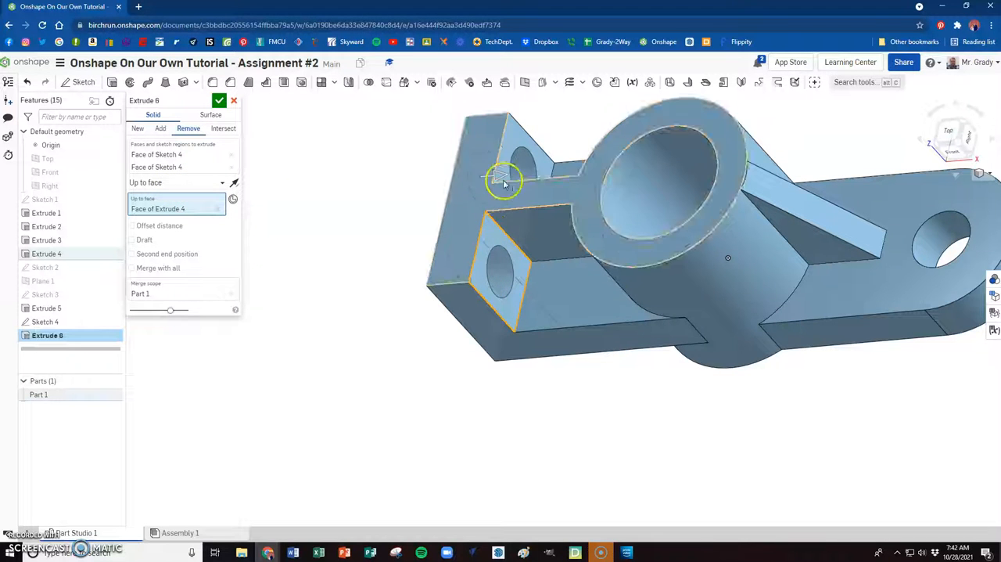
right_drag(431, 279, 471, 283)
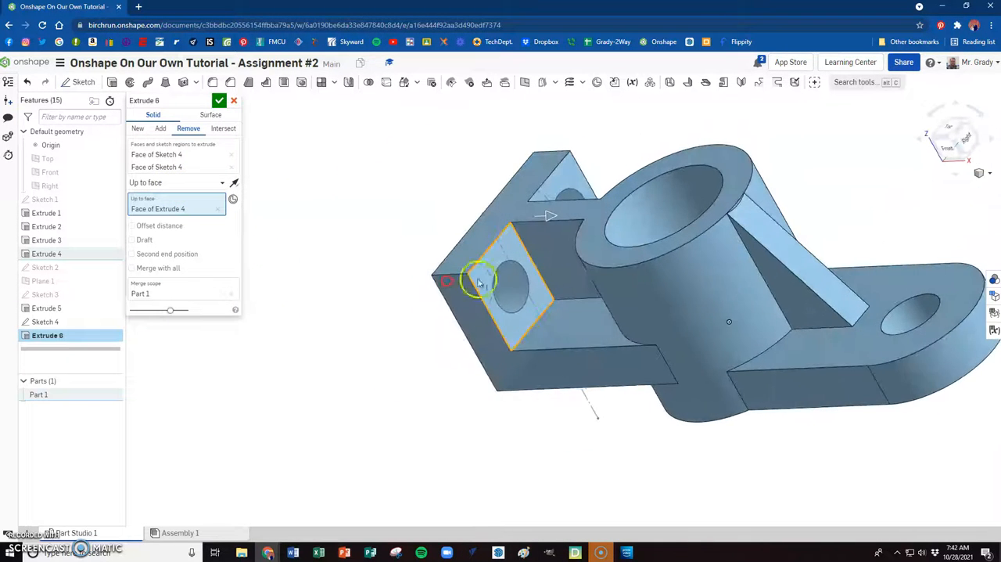
click(219, 103)
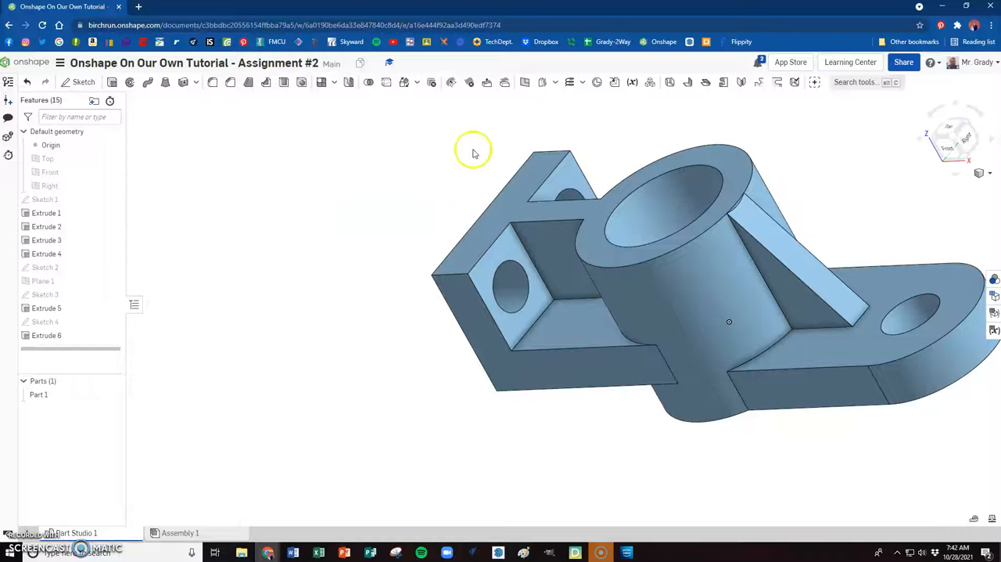
click(952, 140)
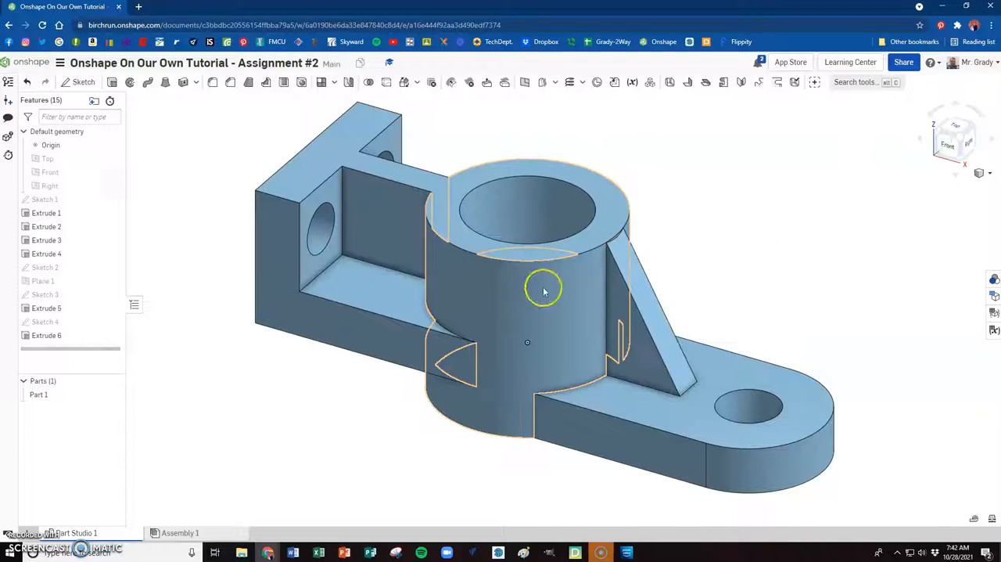
right_click(59, 394)
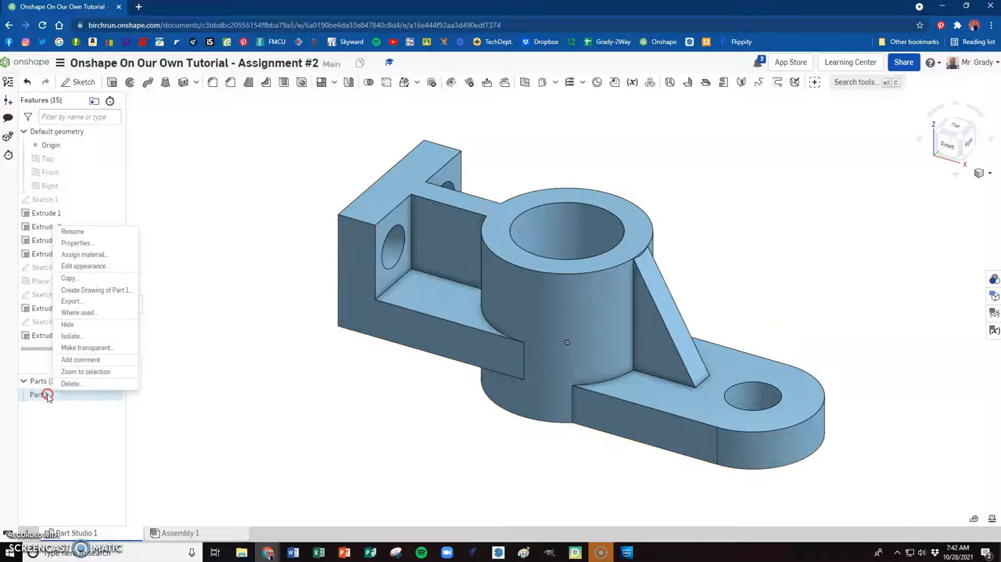
click(77, 232)
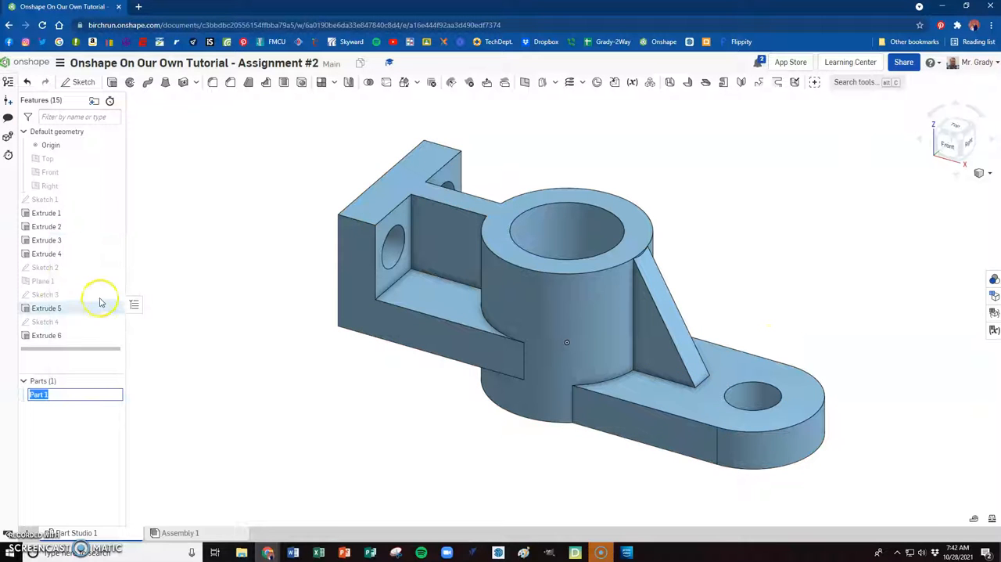
key(BackSpace)
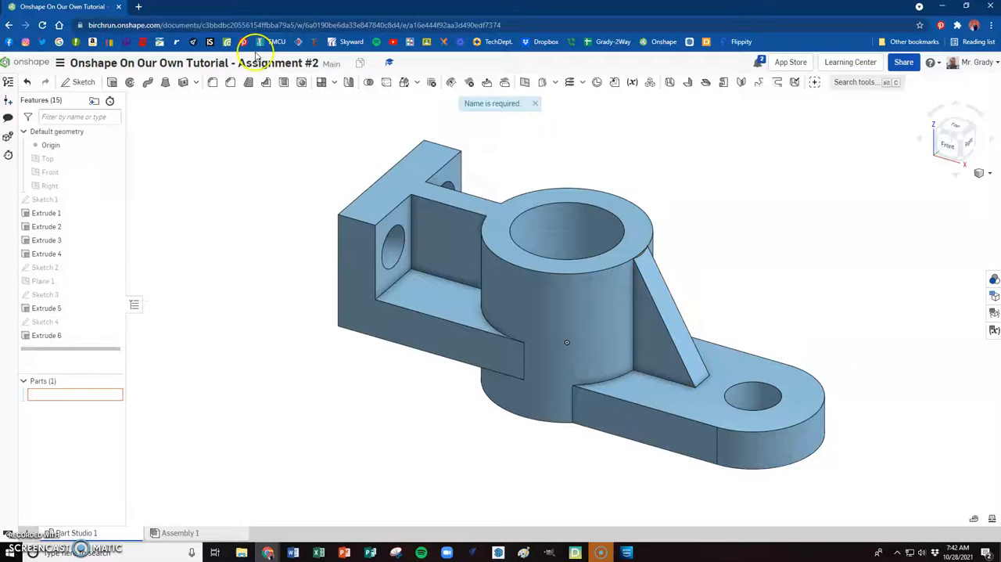
- Copy the required part name from the Google Classroom instructions, return to Onshape and rename Part 1 as Assignment #2
key(alt+Tab)
click(281, 243)
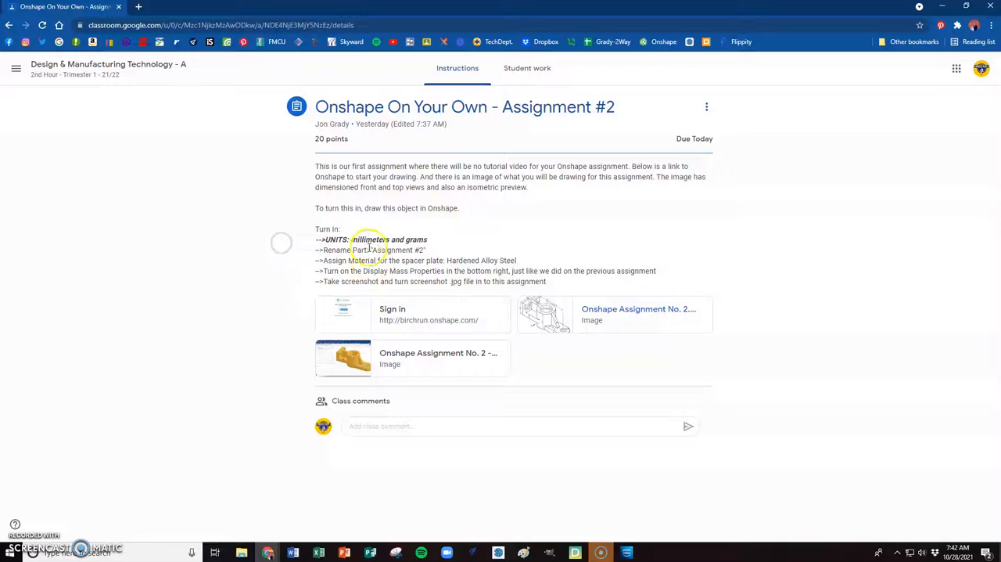
drag(373, 250, 405, 249)
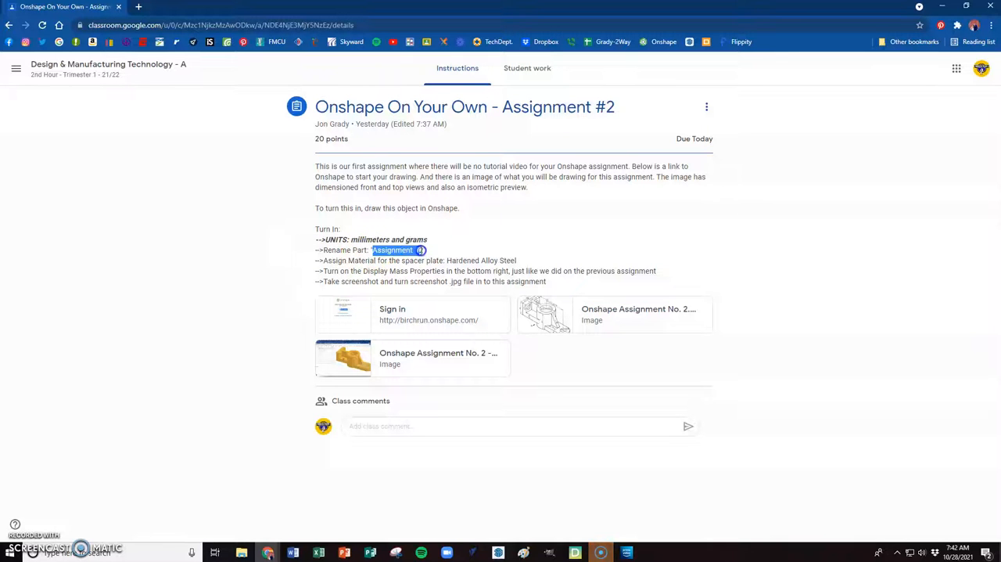
key(alt+Tab)
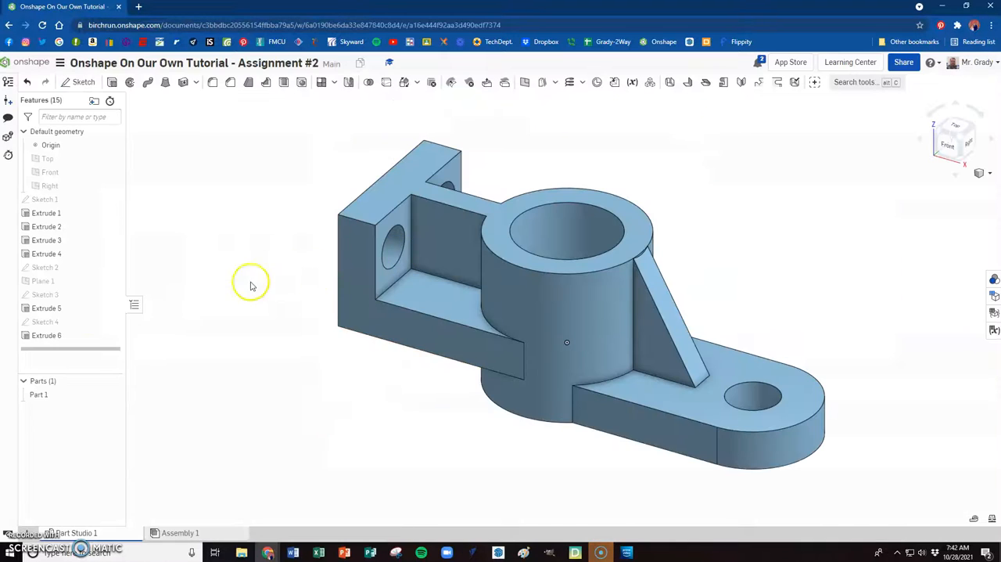
right_click(39, 394)
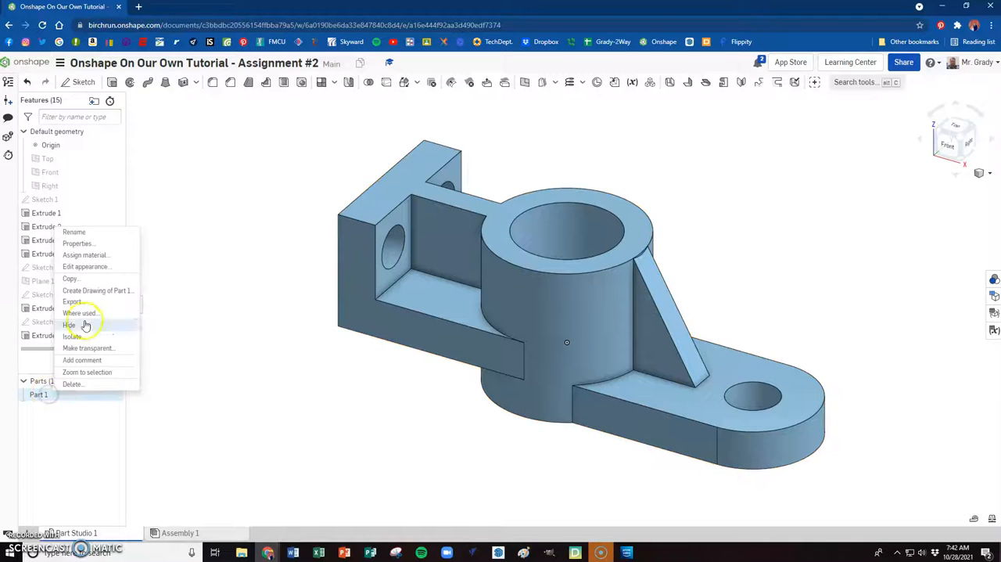
click(74, 231)
text(Assignment #2)
key(Return)
- Check the required material in the Google Classroom instructions, return to Onshape and assign Hardened Alloy Steel to the Assignment #2 part
key(alt+Tab)
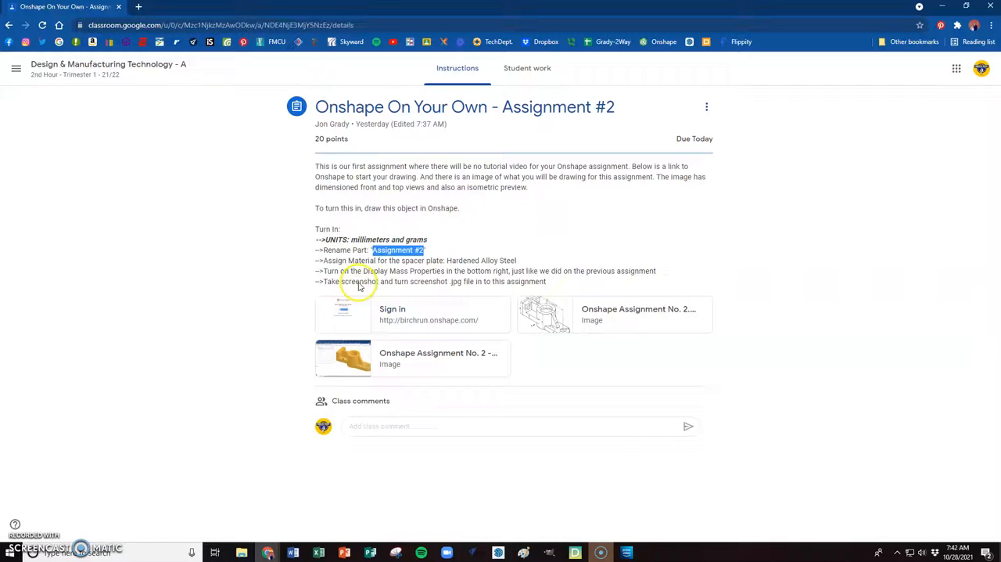
double_click(461, 260)
key(alt+Tab)
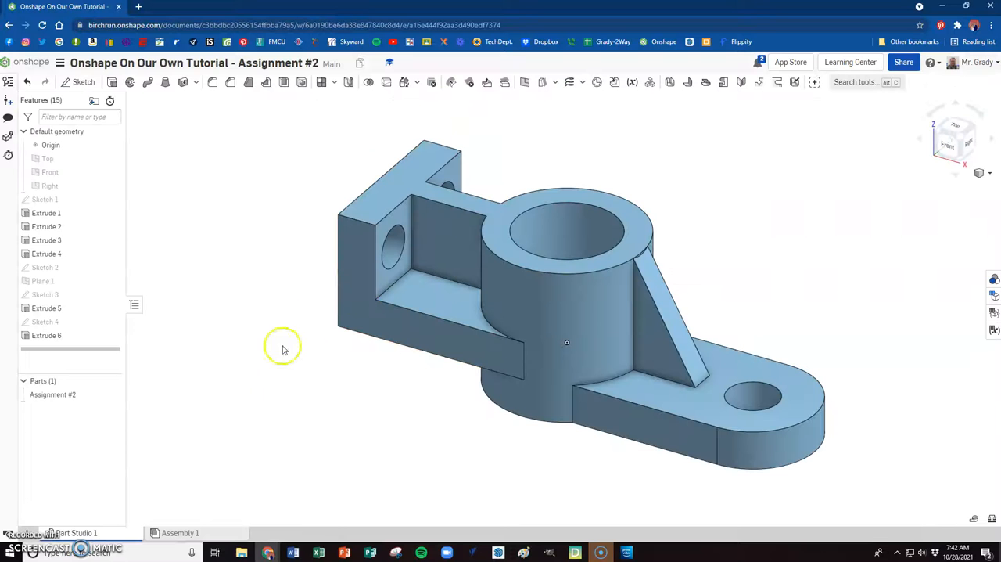
right_click(50, 398)
click(80, 264)
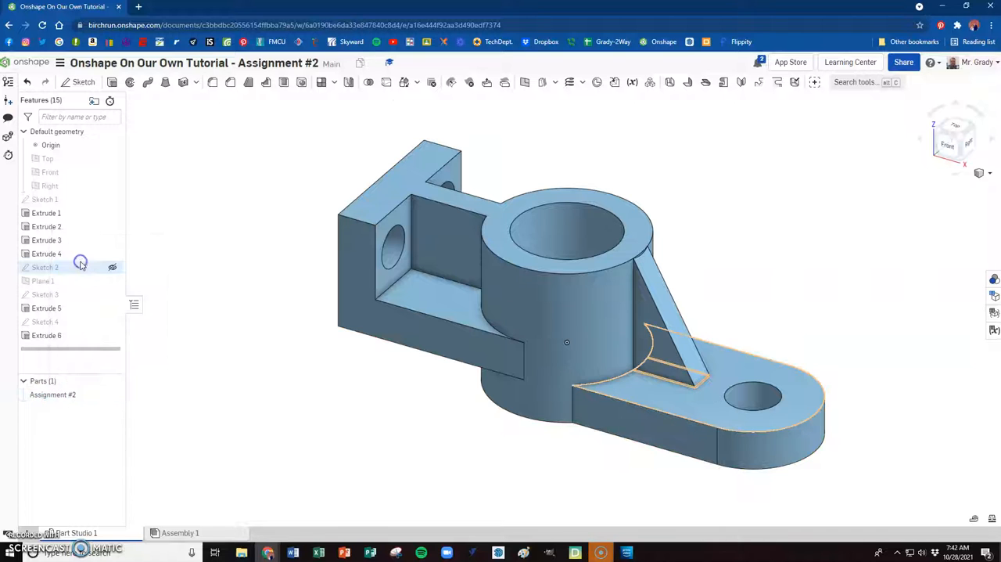
click(164, 450)
text(Harden)
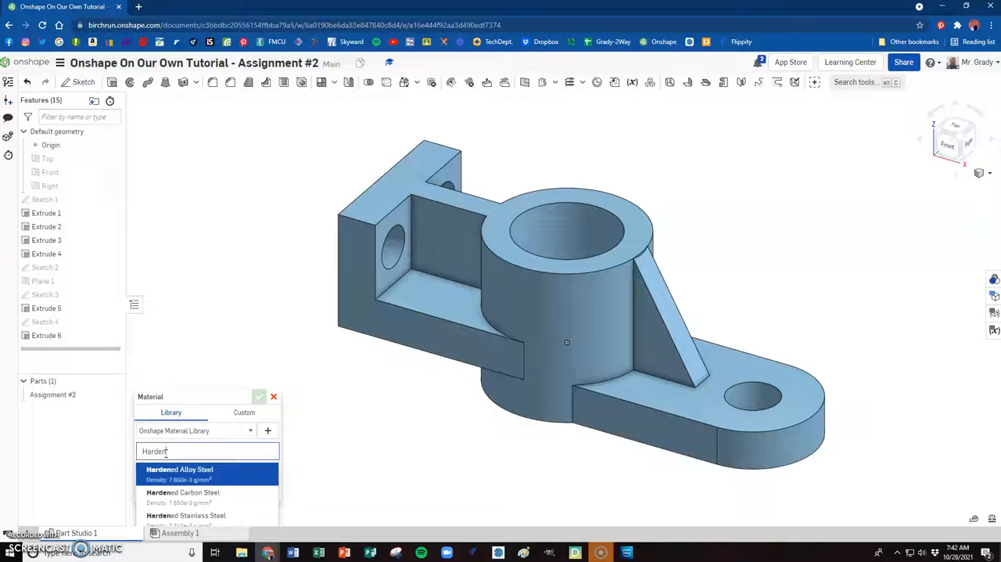
click(179, 473)
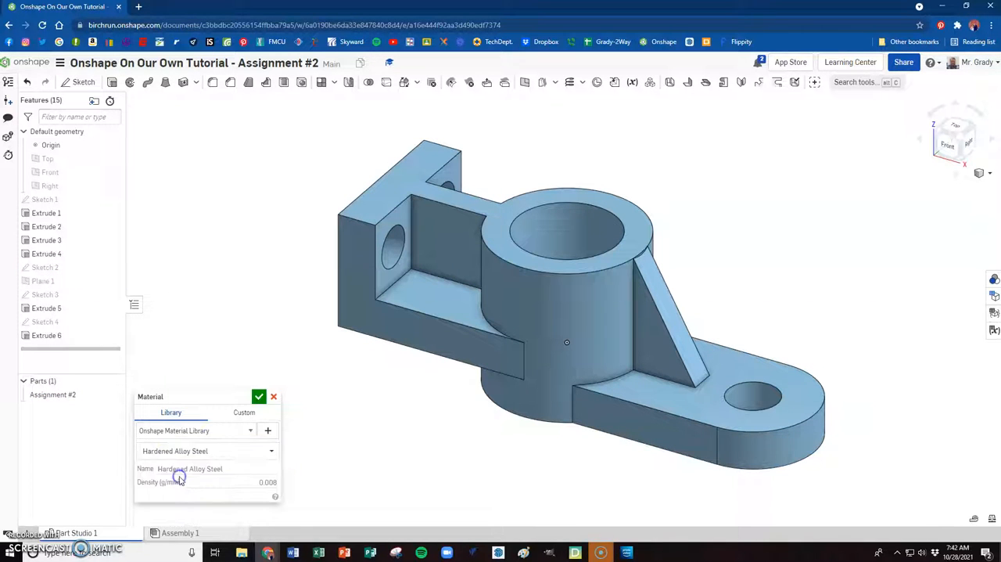
click(259, 397)
- Display the mass properties of the Assignment #2 part and fit the model beside the readout
click(58, 394)
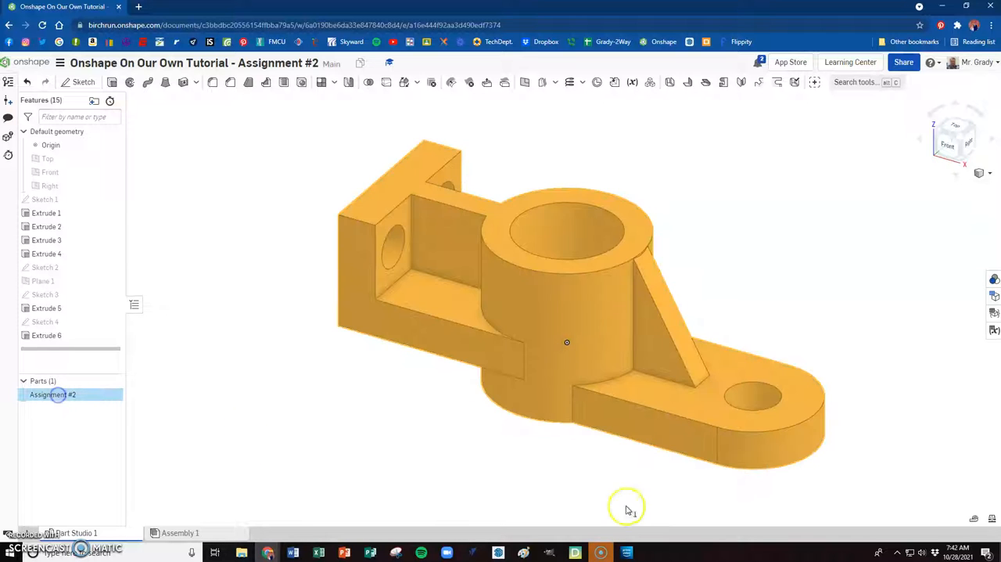
click(994, 520)
middle_drag(436, 326, 519, 336)
scroll(505, 336, up, 3)
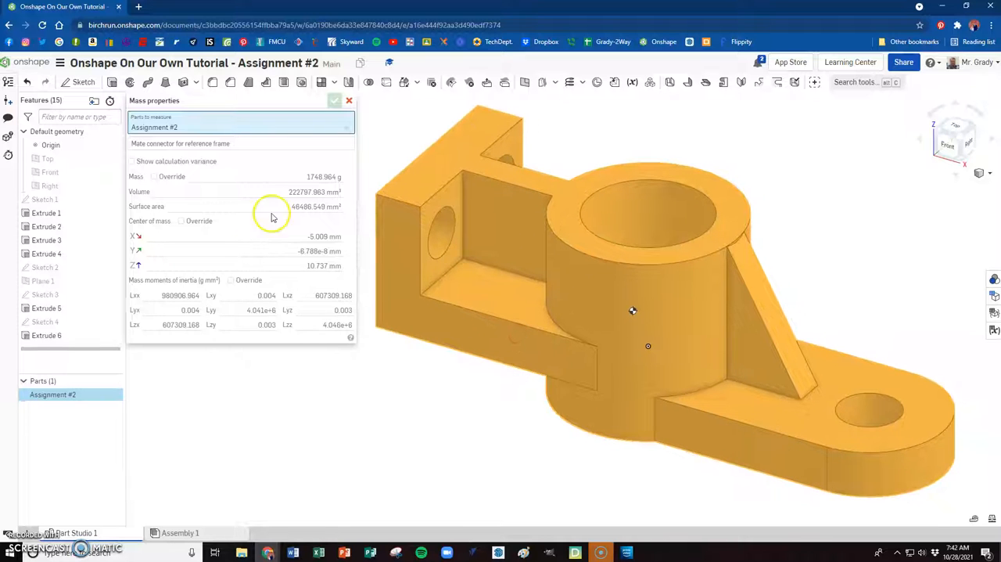
mouse_move(312, 182)
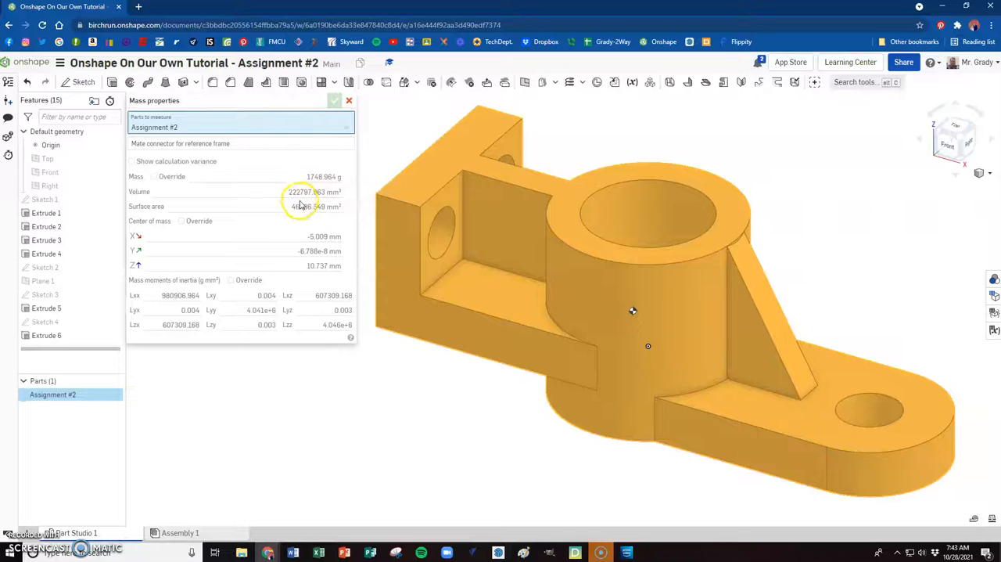
- Compare the part's mass, volume and surface area with the answer key image in Google Classroom, then return to Onshape
key(alt+Tab)
click(393, 352)
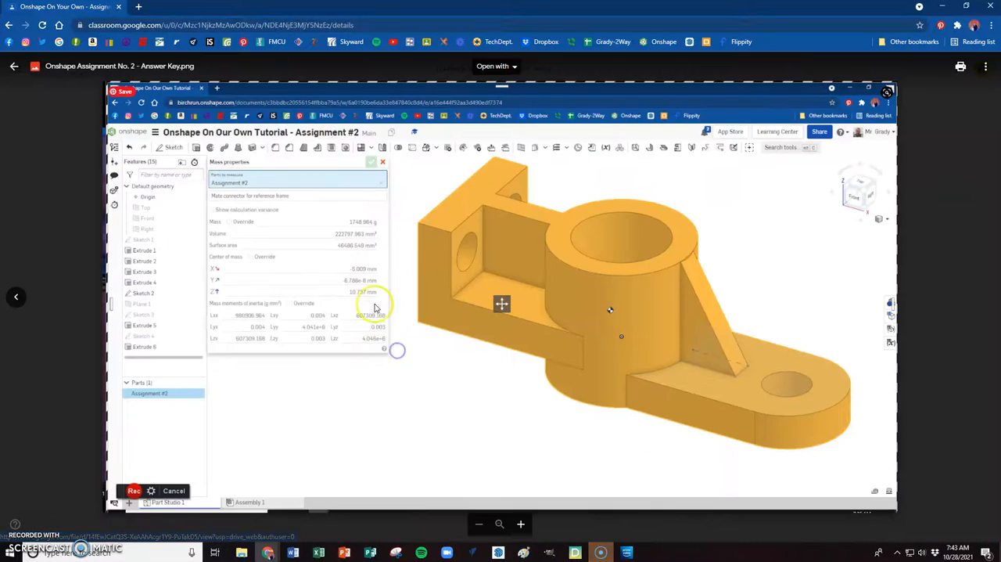
ctrl+scroll(364, 219, up, 4)
key(alt+Tab)
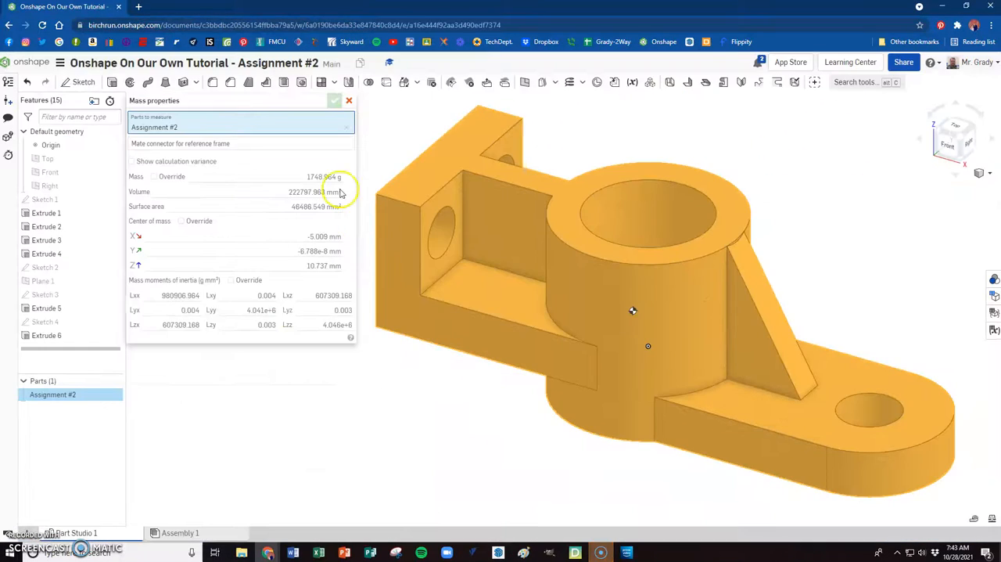
key(alt+Tab)
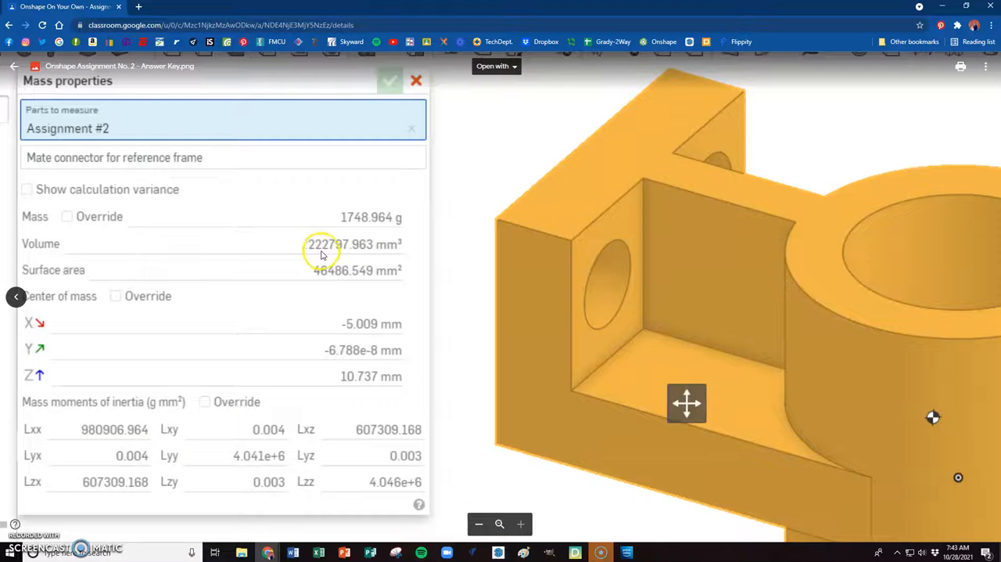
key(alt+Tab)
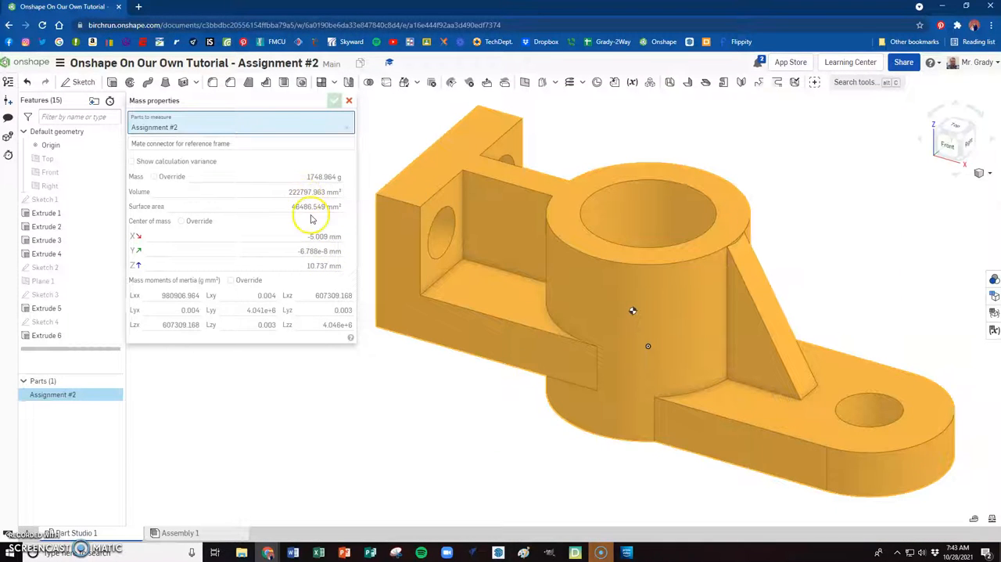
key(alt+Tab)
scroll(440, 209, down, 3)
scroll(480, 245, down, 2)
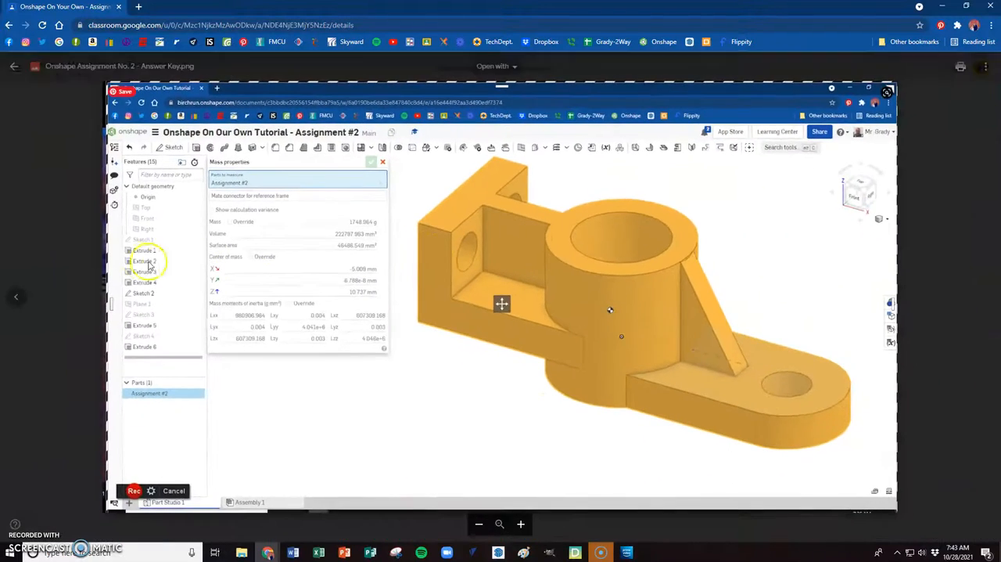
key(Escape)
key(alt+Tab)
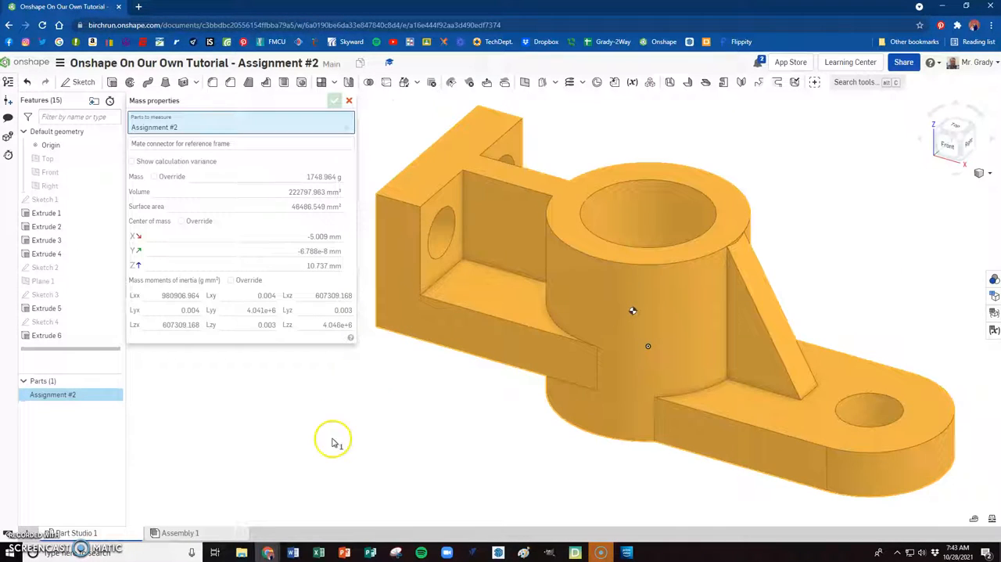